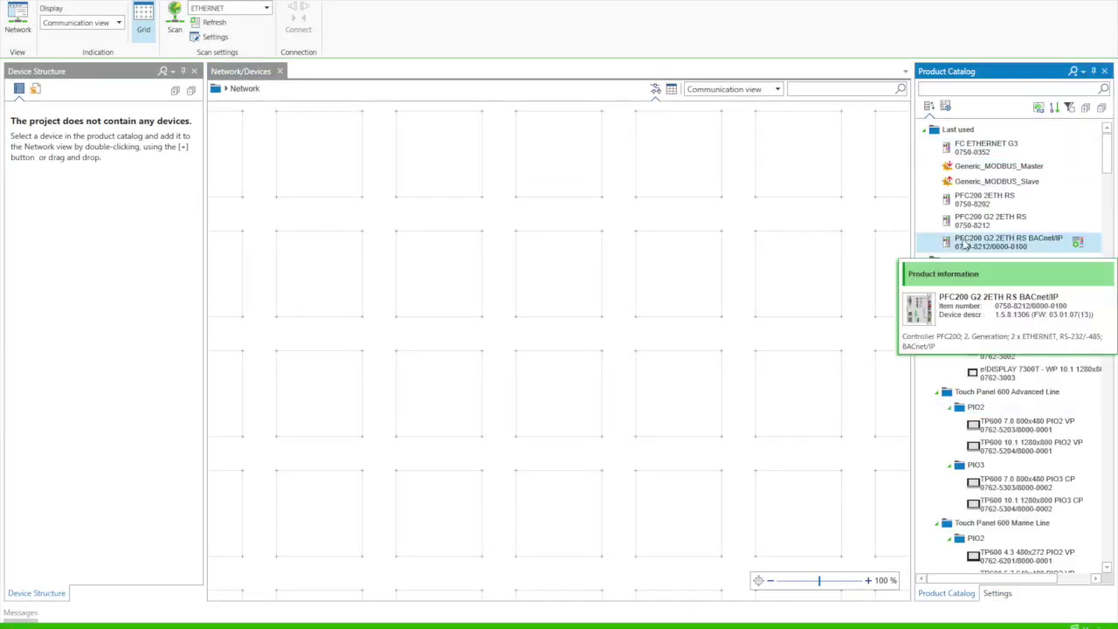
Step: Add a PFC200 2ETH RS controller (0750-8202) to the network
double_click(984, 199)
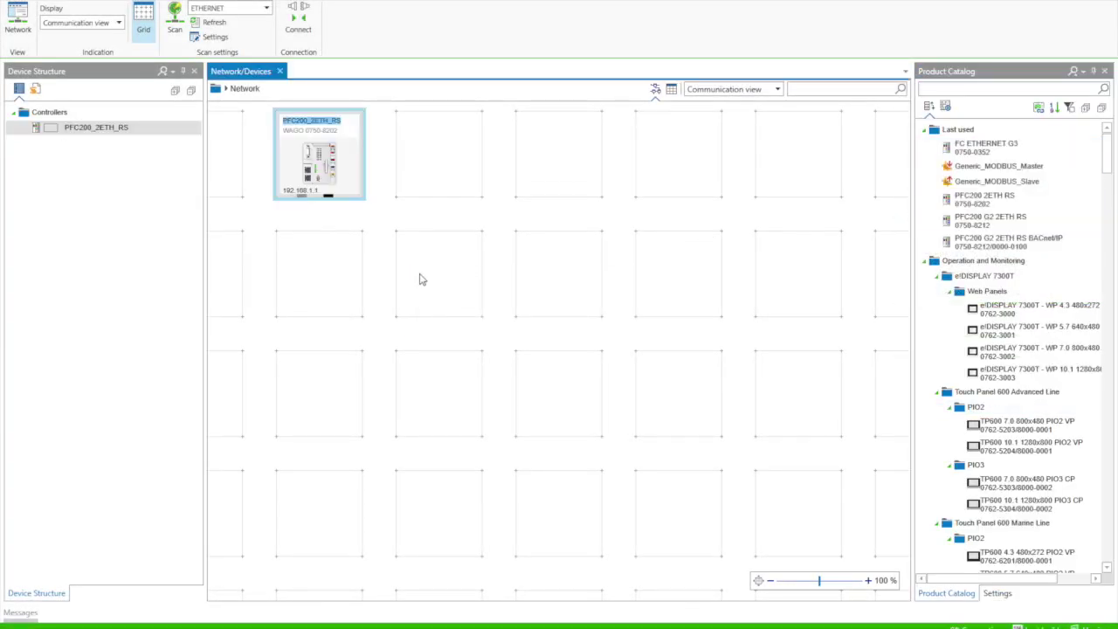
Step: Add an FC ETHERNET G3 (0750-0352) coupler and show the controller's IP settings
double_click(948, 150)
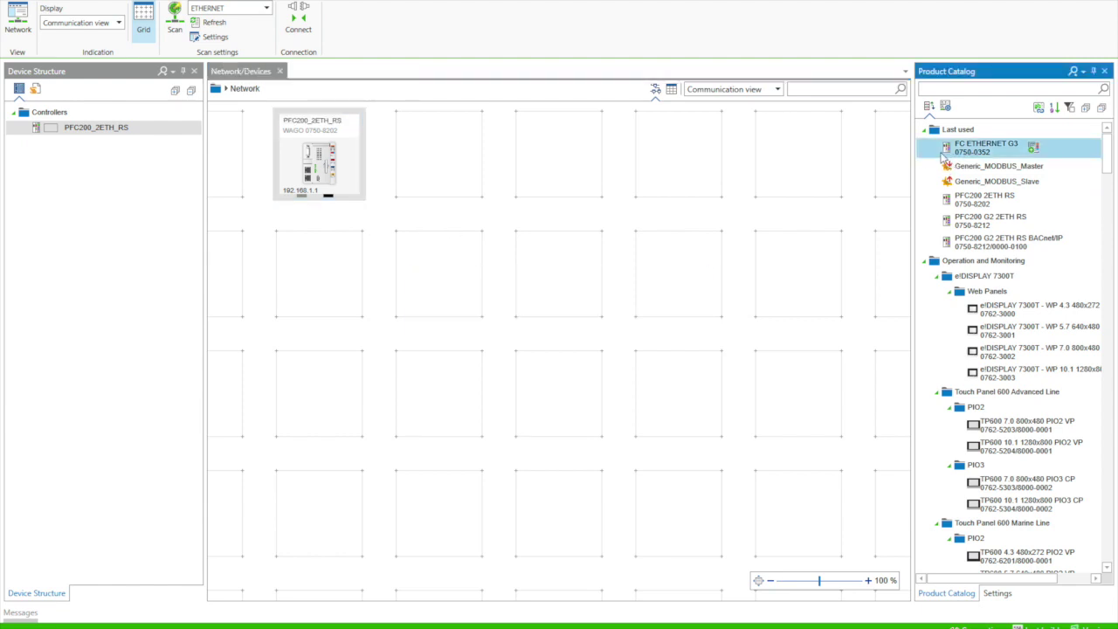
click(306, 202)
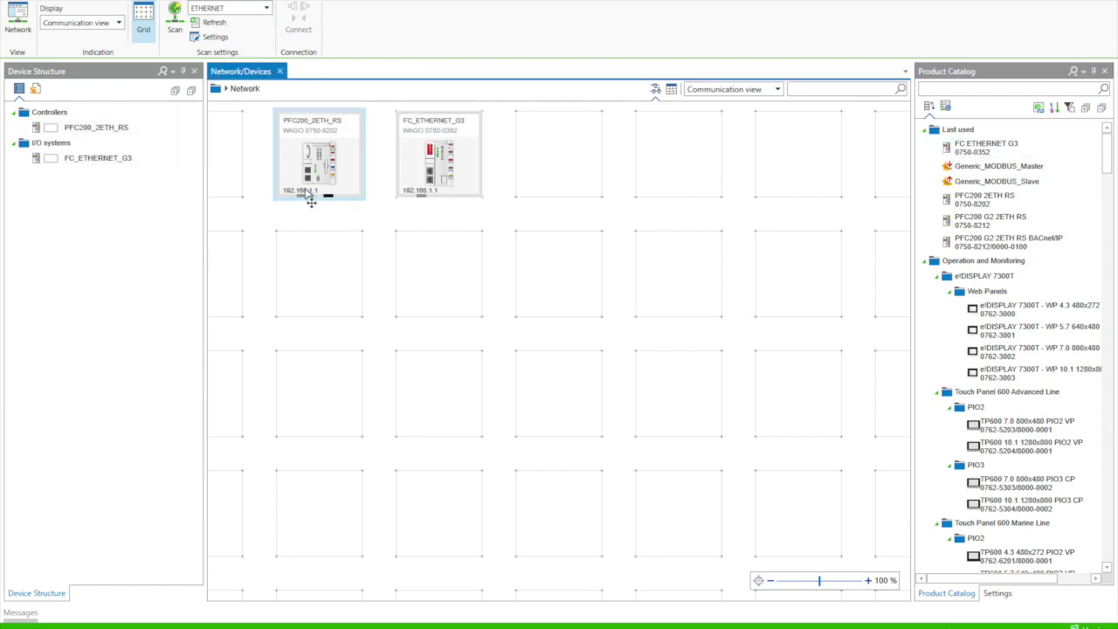
click(996, 593)
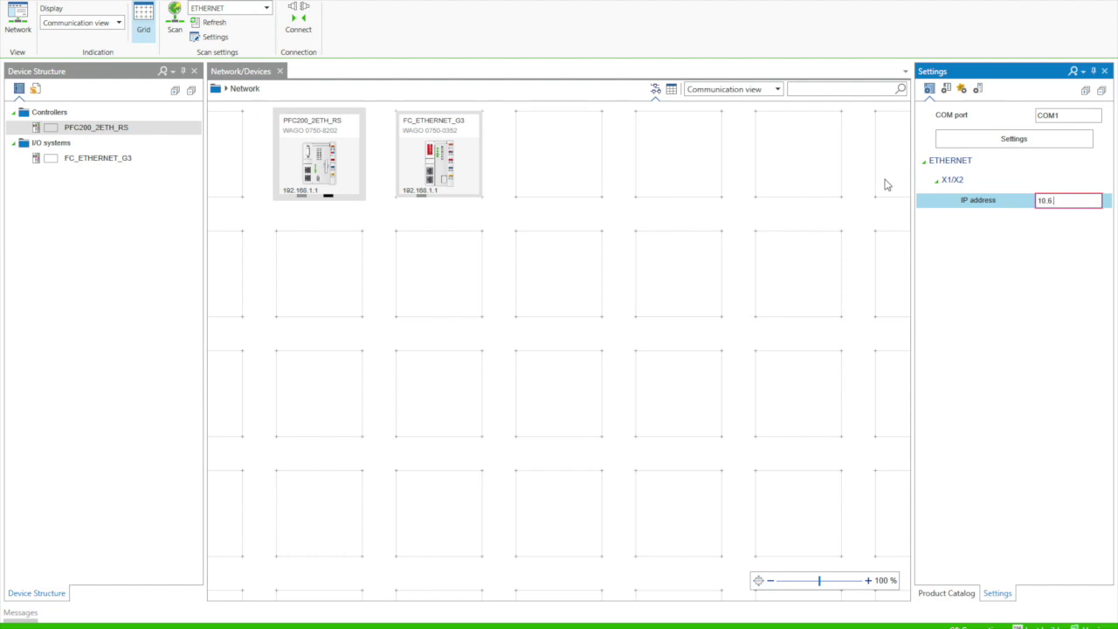
Step: Give the FC_ETHERNET_G3 coupler a 10.6.10.x IP address
click(436, 154)
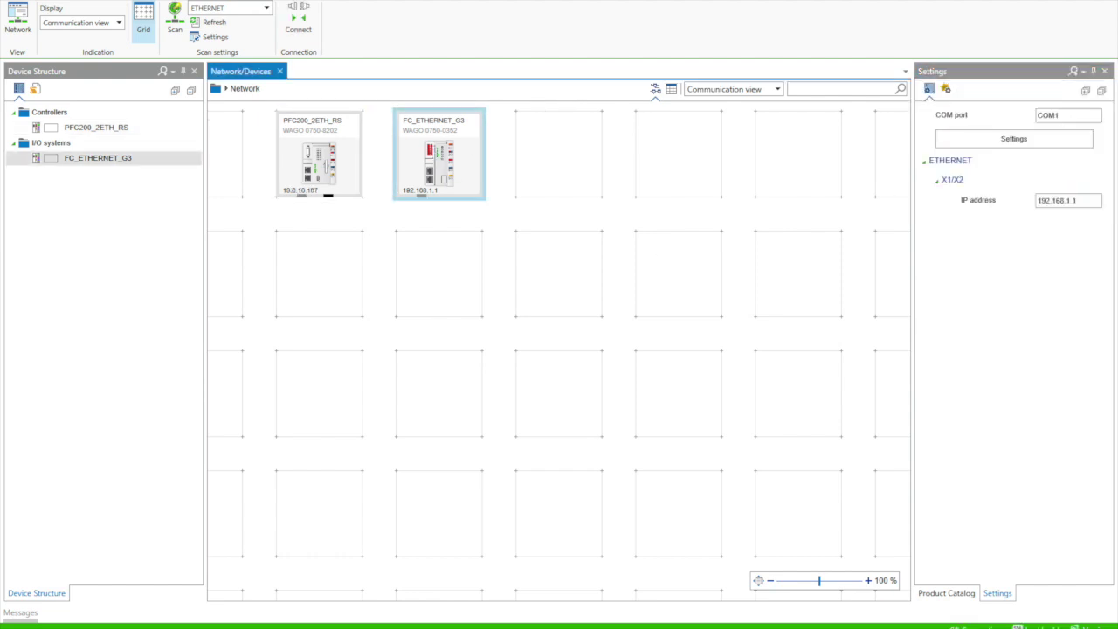
click(1070, 201)
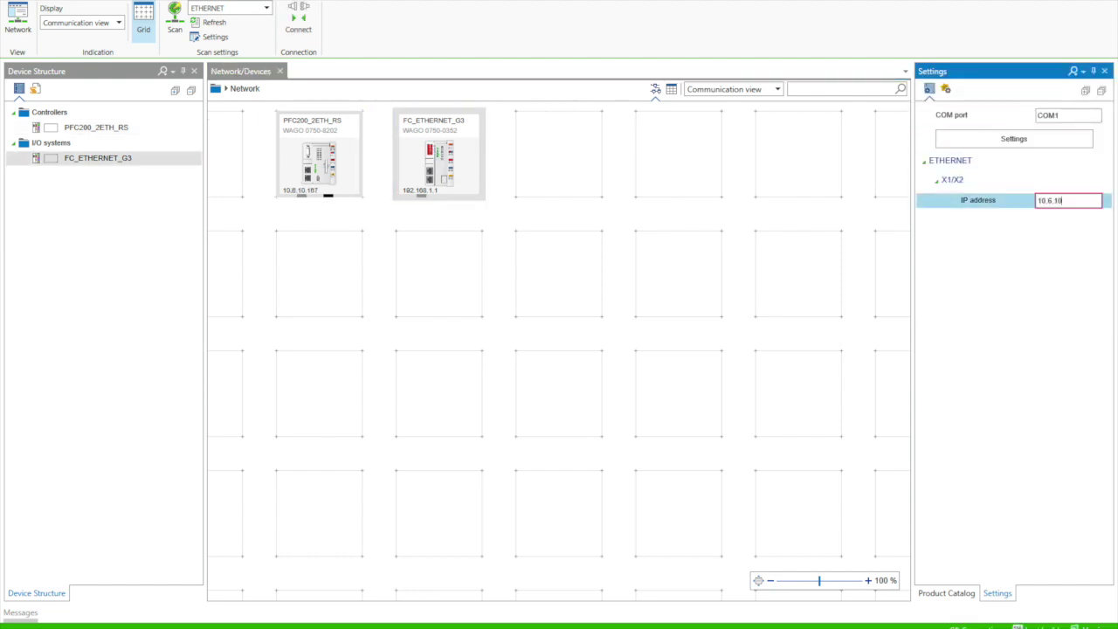
click(854, 239)
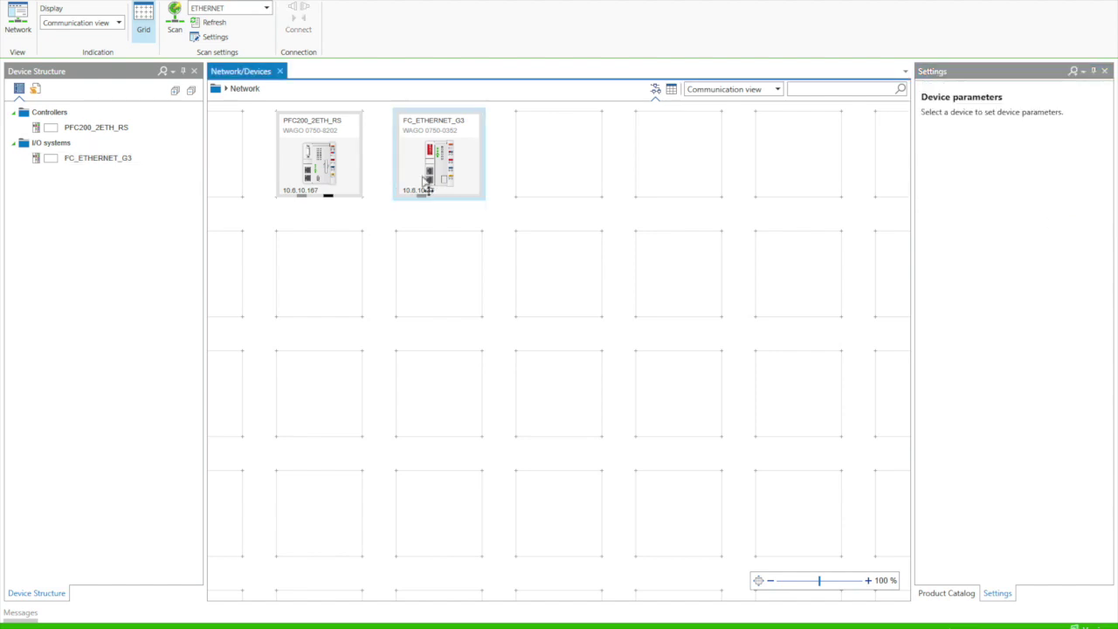
Step: Add the 16DO 0750-1504 and 2AI TC K Diagn 0750-0469 modules to the coupler
double_click(80, 162)
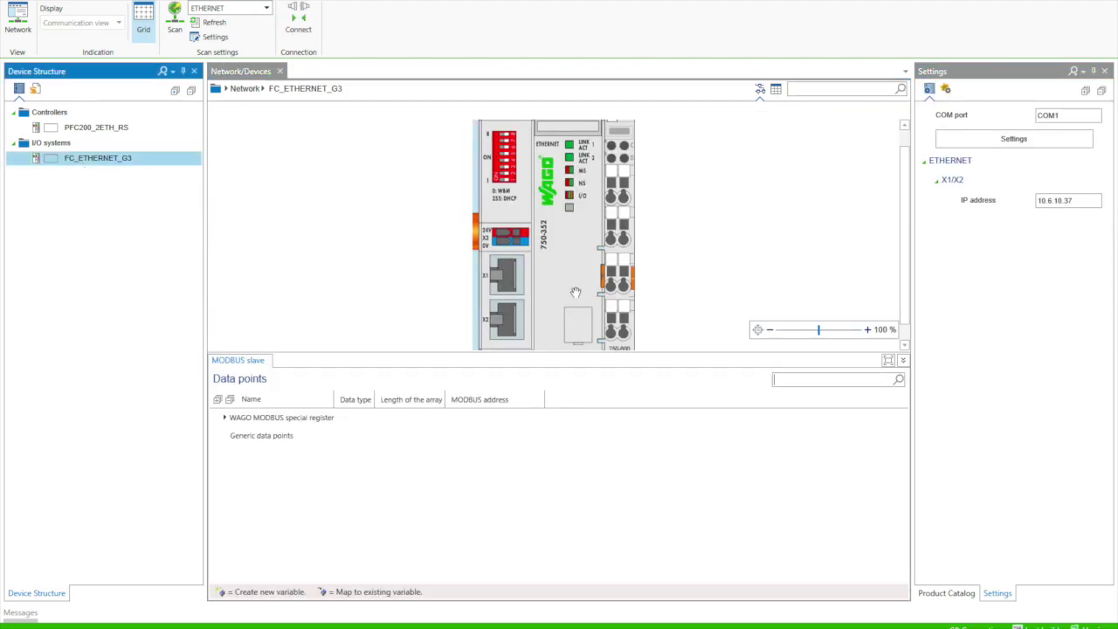
click(946, 593)
text(1504)
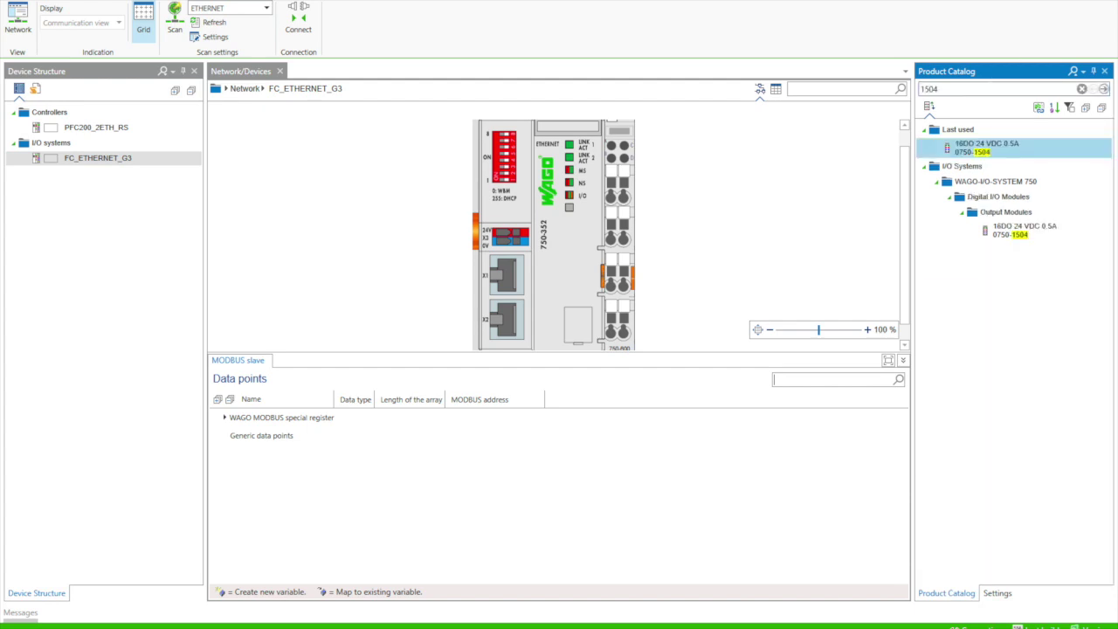
double_click(982, 149)
click(955, 89)
text(469)
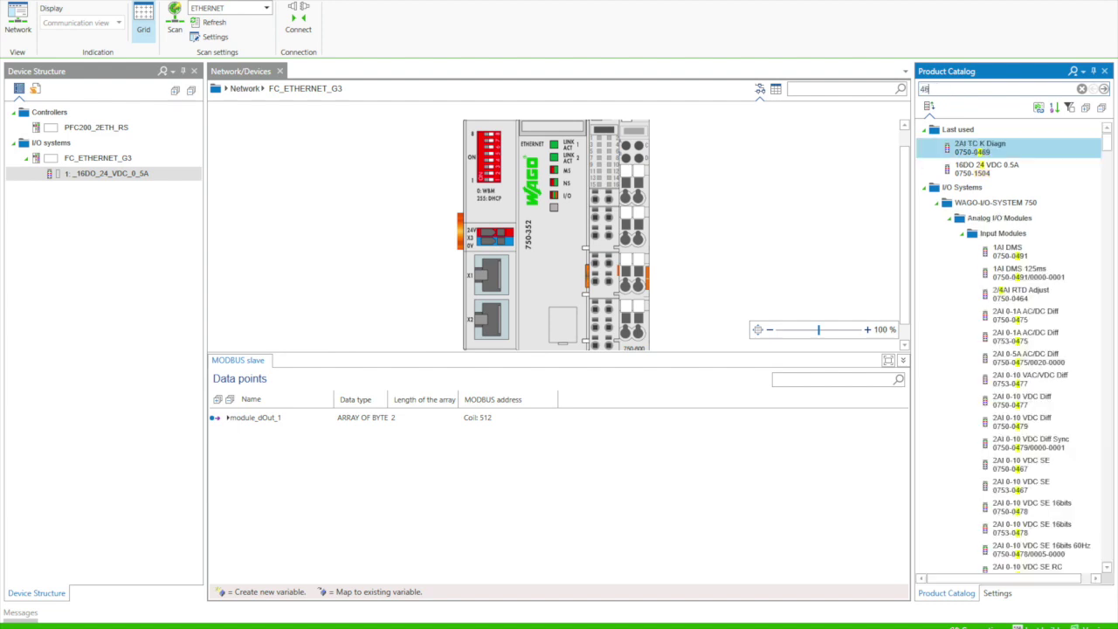
double_click(997, 153)
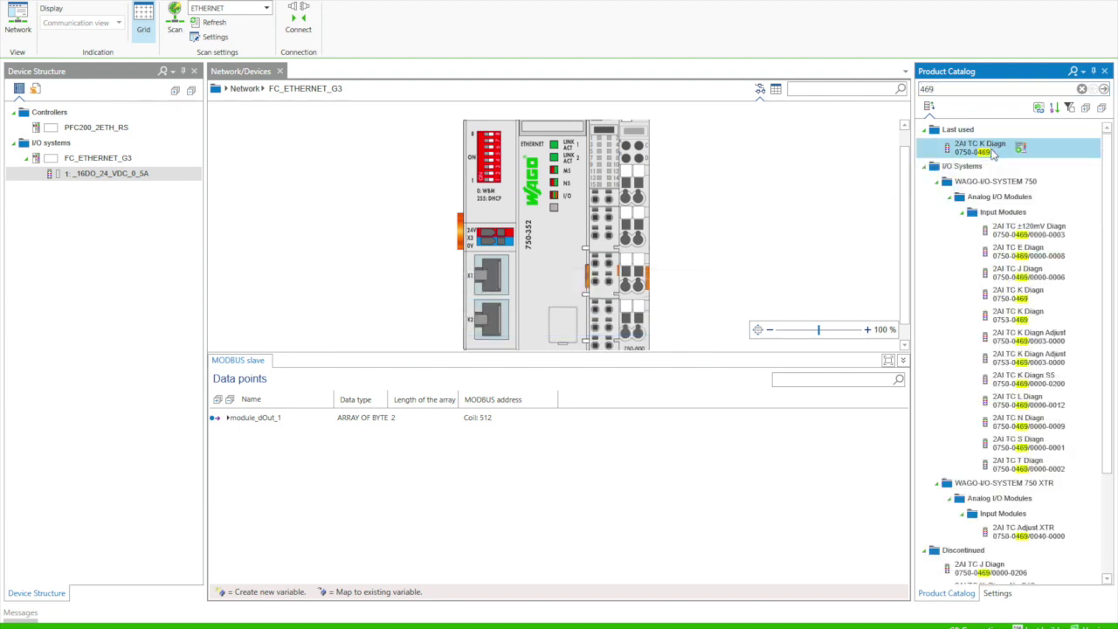
Step: Rename the 16DO module's dOut_1 output to xMbOutTempAlarm
click(586, 273)
double_click(240, 418)
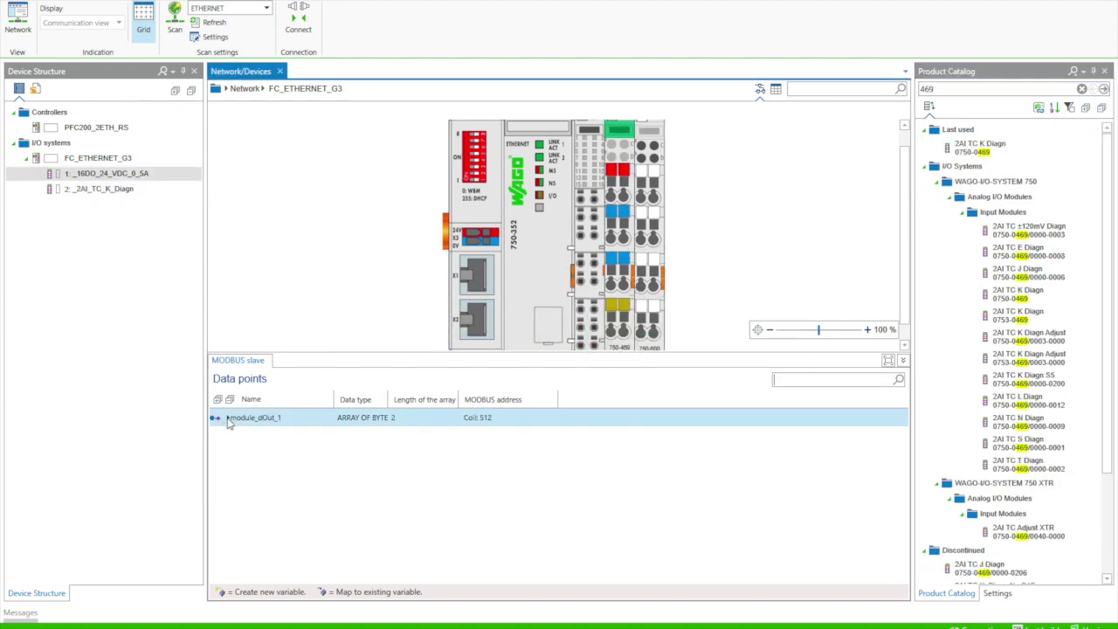
click(245, 437)
click(245, 437)
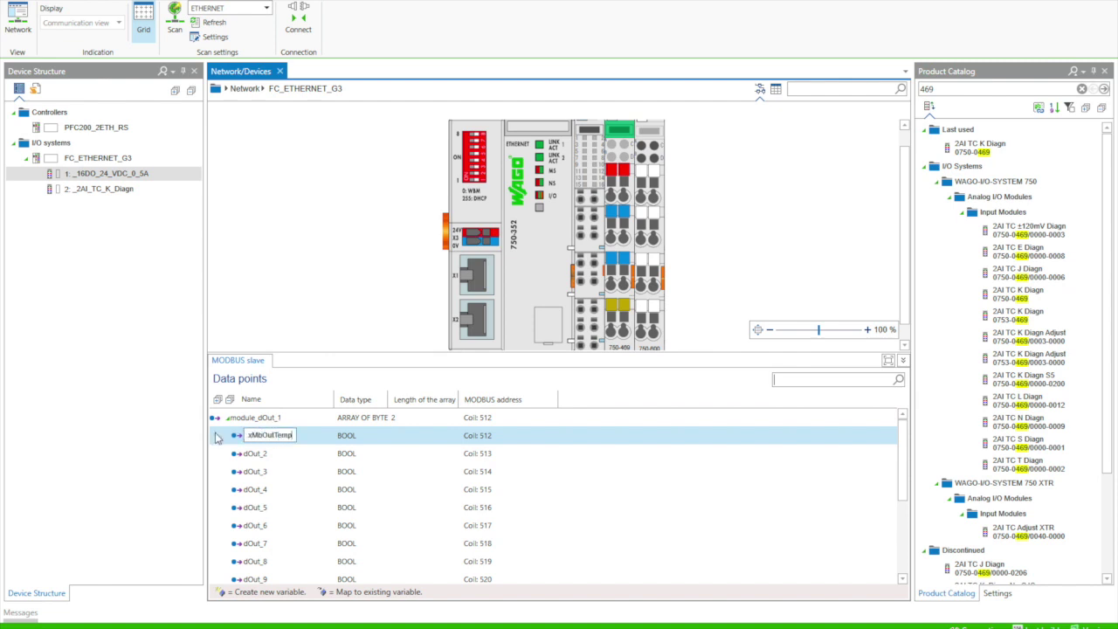
key(Return)
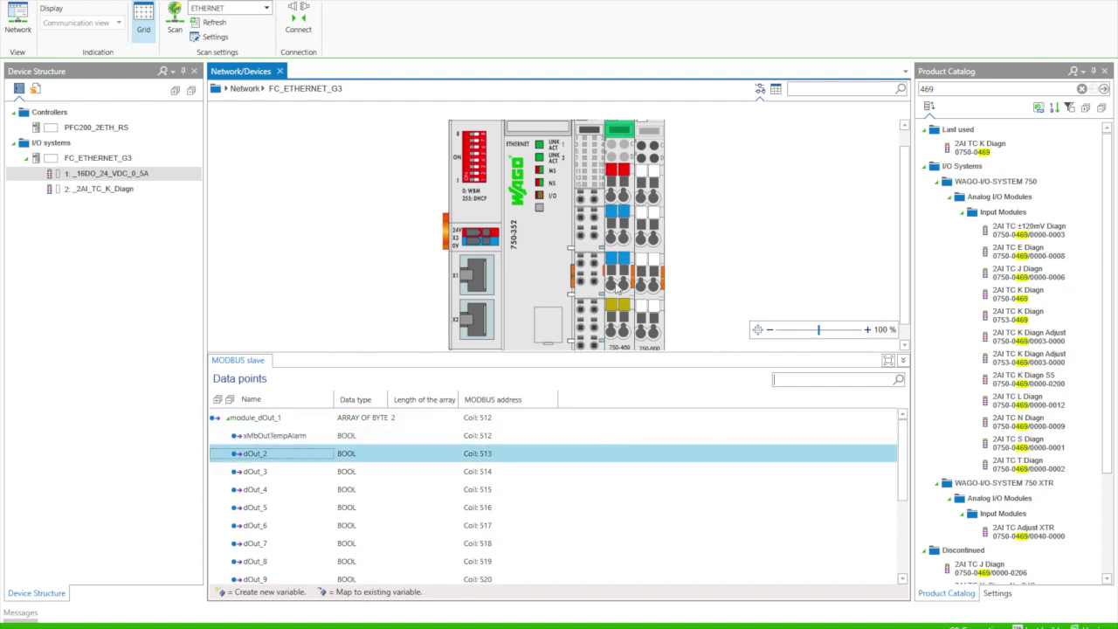
Step: Rename the 2AI TC K module's aIn_1 input to wMbTc_Raw
click(619, 285)
click(228, 418)
click(241, 436)
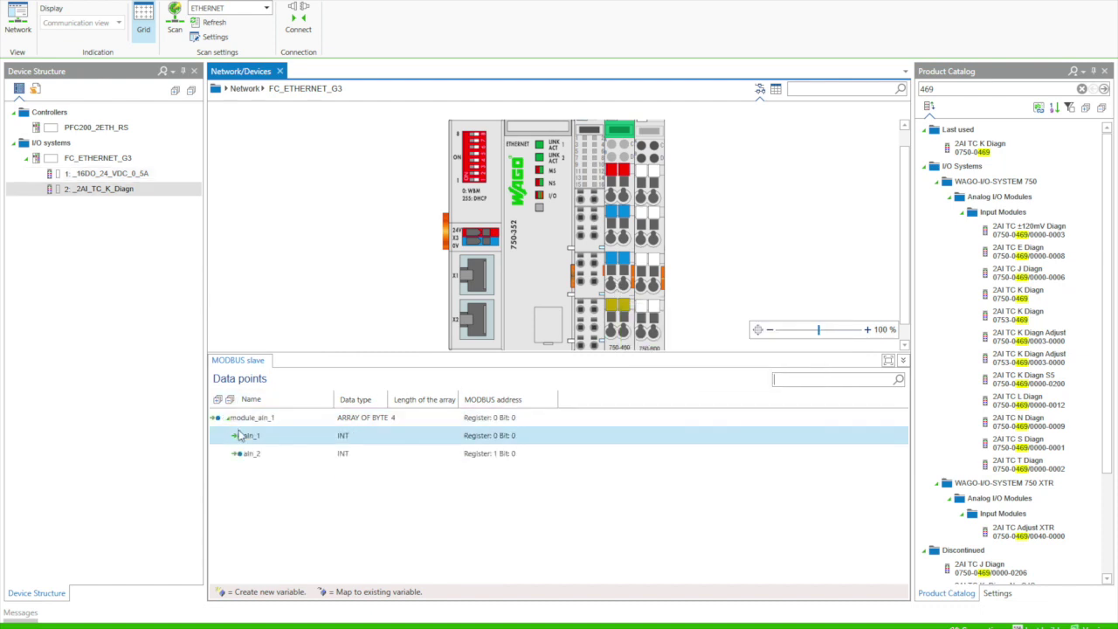
click(250, 437)
text(wMbTc_R)
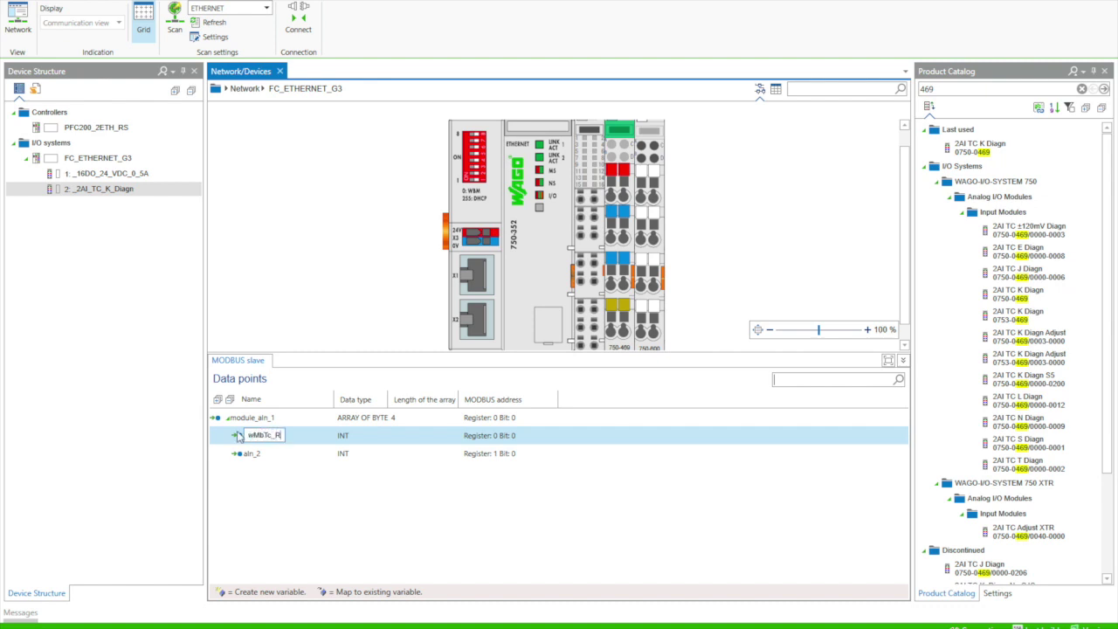
text(aw)
key(Return)
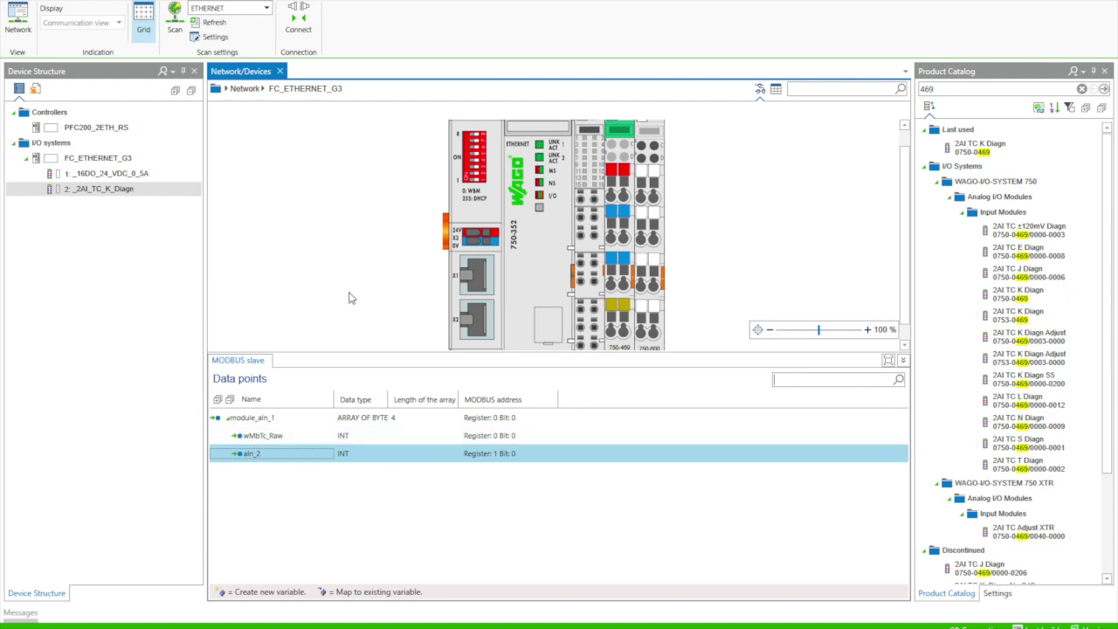
click(33, 29)
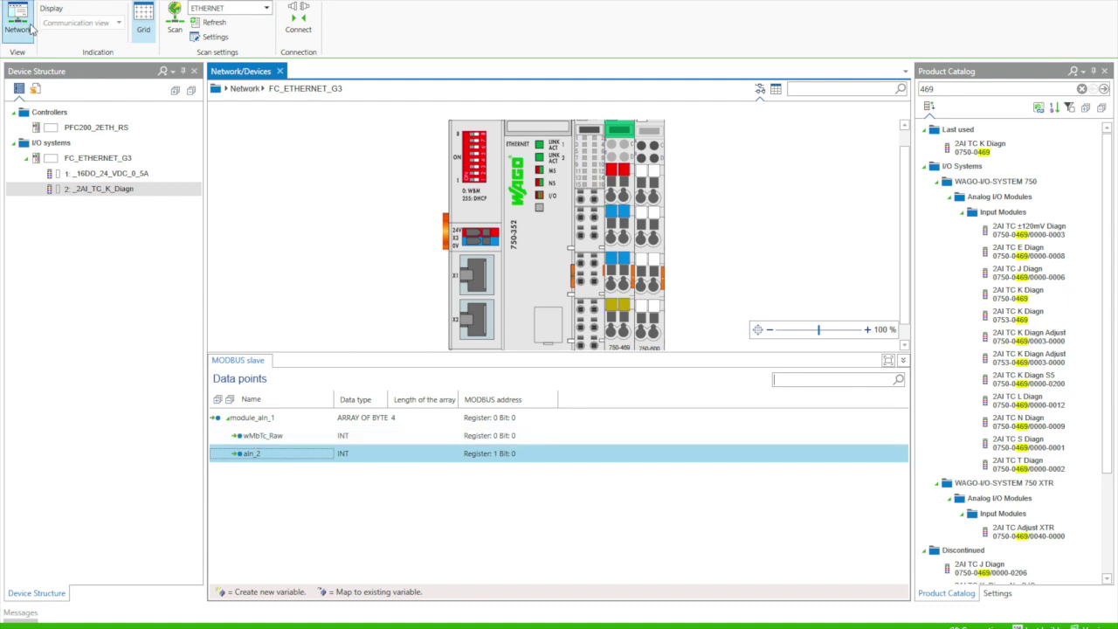
Step: Connect the PFC200 to the coupler and map dOut_1 as master variable xMbOutTempAlarm (coil 512)
drag(302, 199, 422, 202)
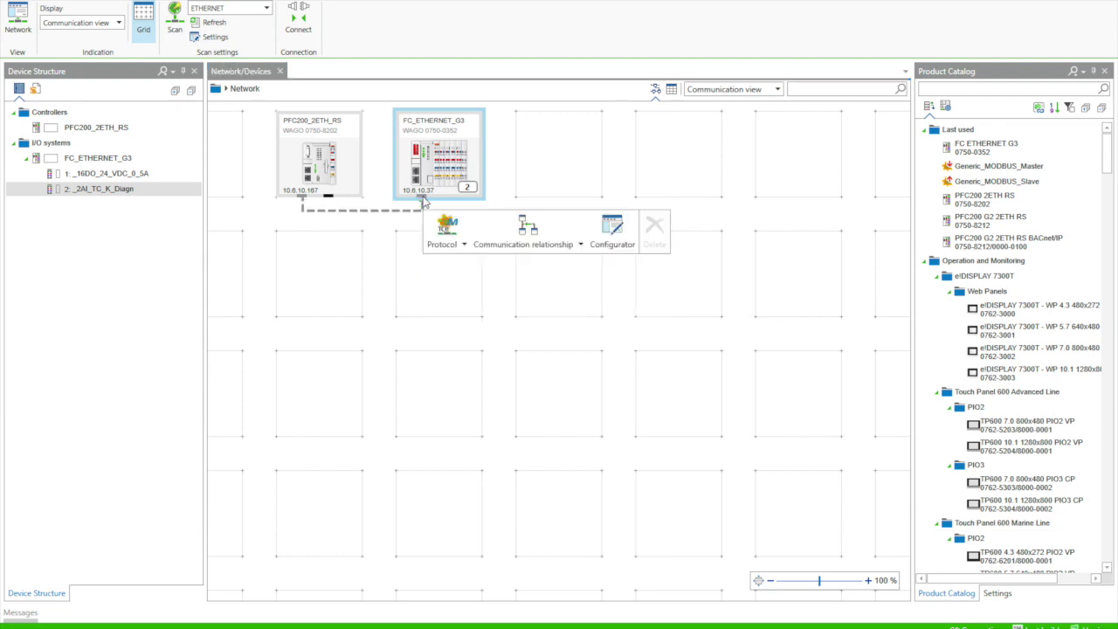
click(608, 238)
click(580, 197)
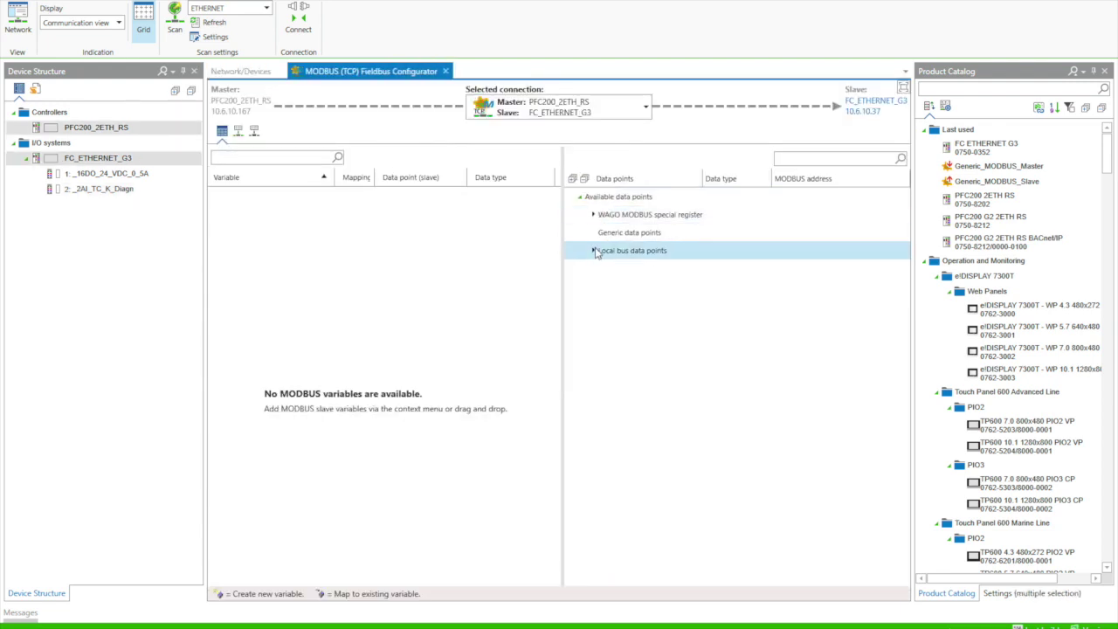
click(593, 250)
click(606, 269)
click(617, 285)
click(648, 304)
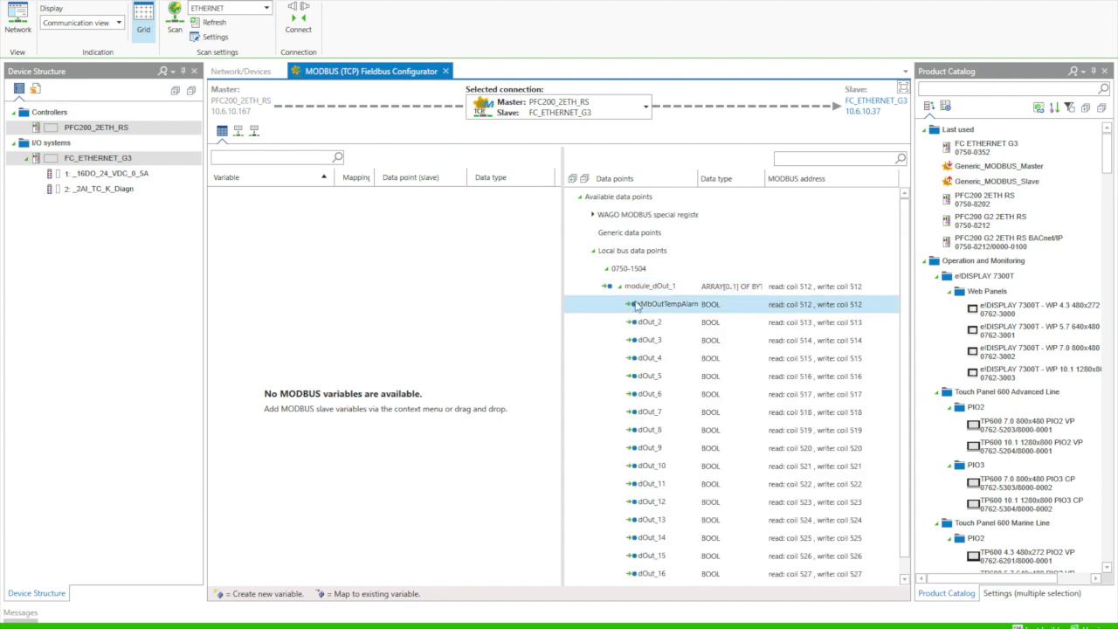
double_click(649, 303)
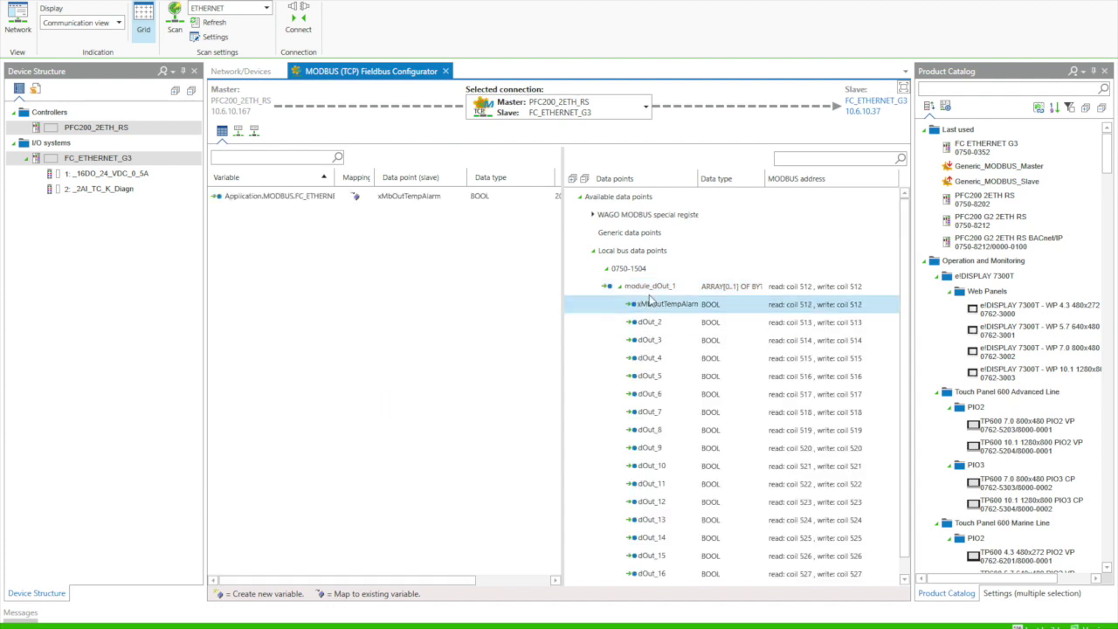
Step: Map the 0750-0469 aIn_1 input as variable wMbTc_Raw (register 0)
click(606, 268)
click(606, 287)
click(618, 304)
drag(645, 321, 323, 239)
Step: Check the alarm variable's data point and collapse the tree, including WAGO MODBUS special registers
click(332, 199)
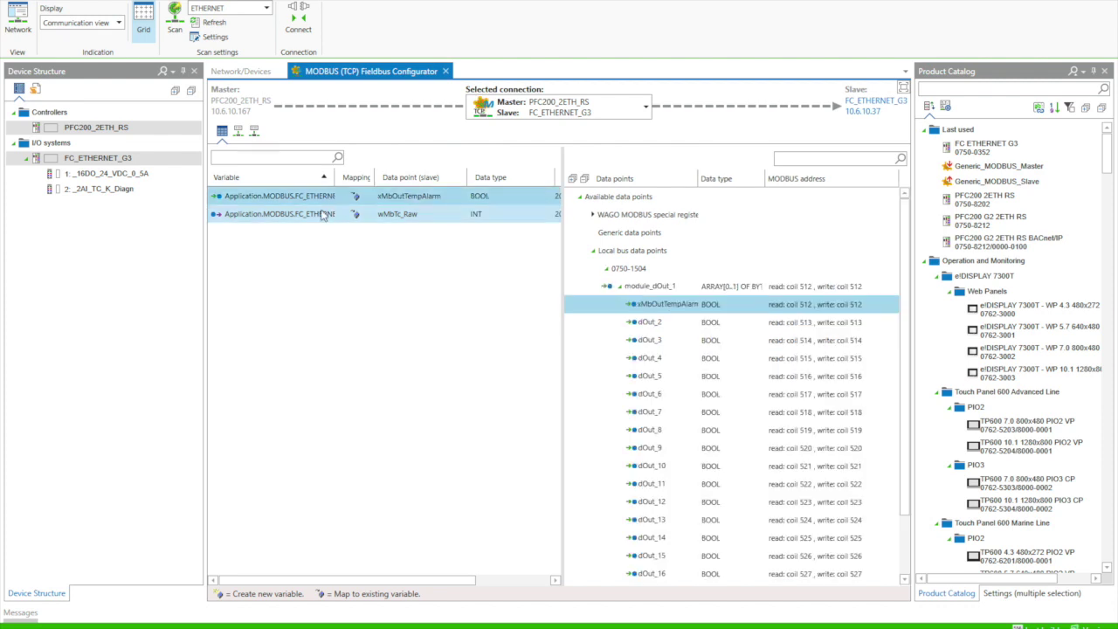
click(627, 288)
click(620, 287)
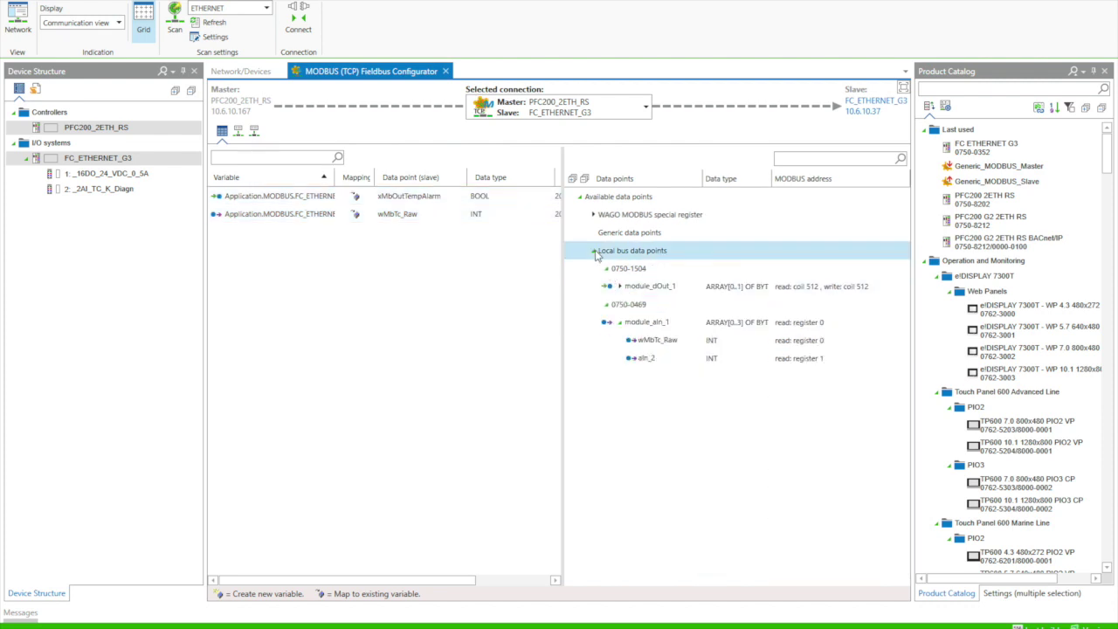
click(593, 251)
click(590, 215)
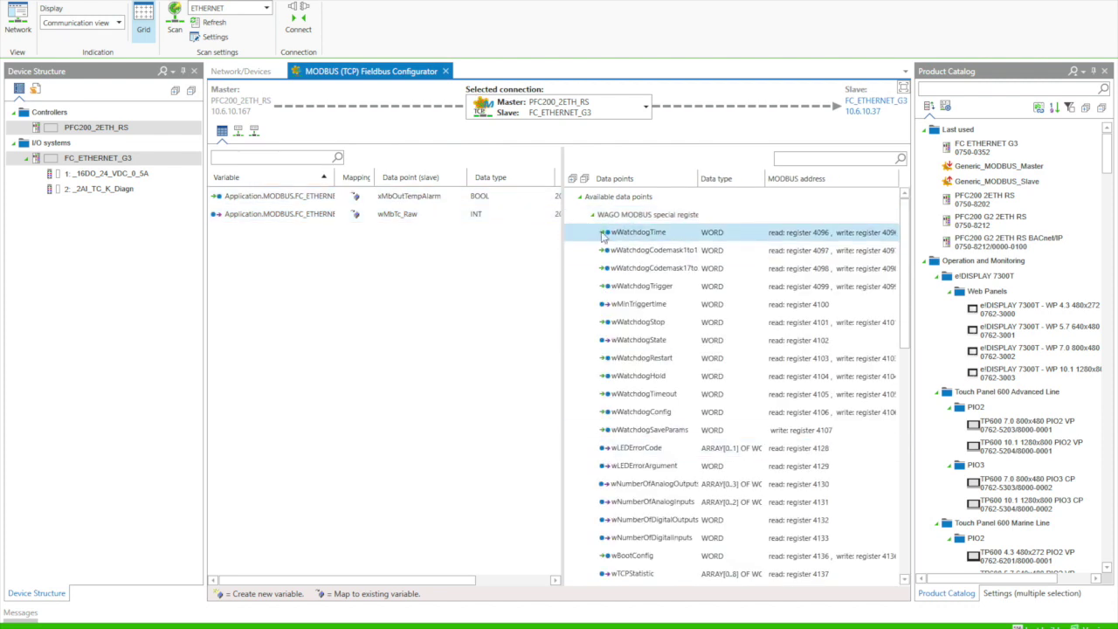
click(593, 215)
click(102, 175)
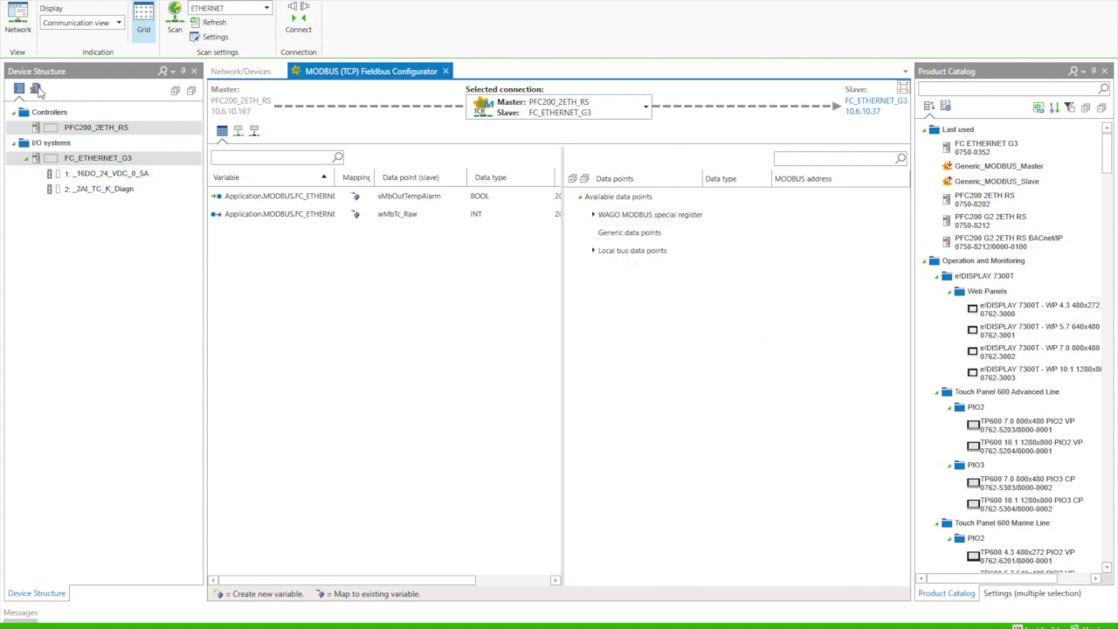
click(36, 89)
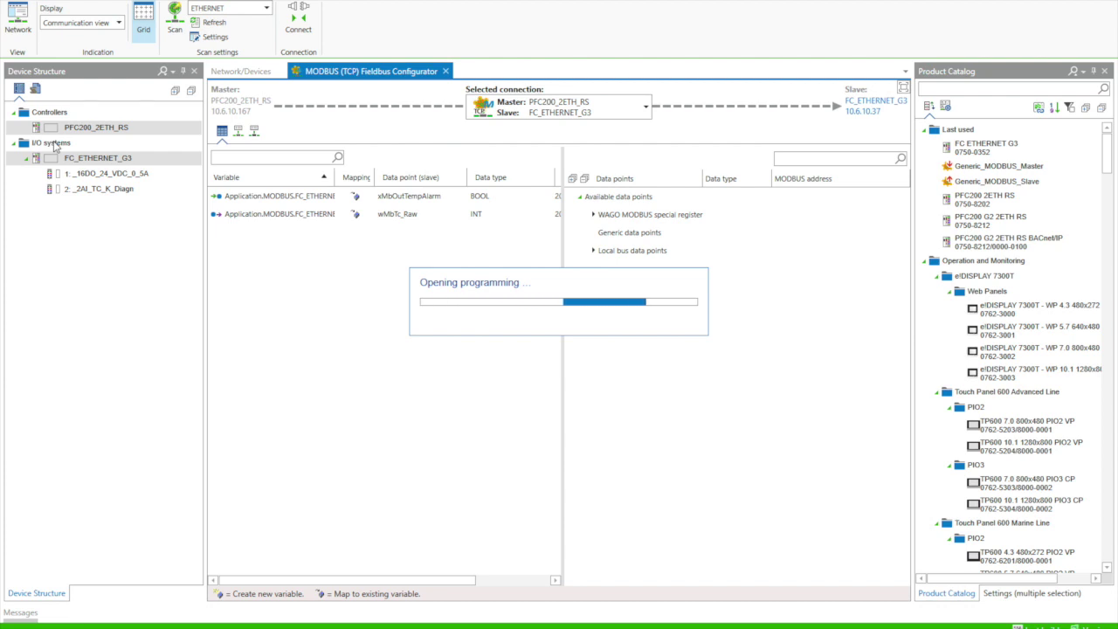
Step: Open PLC_PRG and write the Fahrenheit conversion of wMbTc_Raw into rMbTemp_F
click(121, 220)
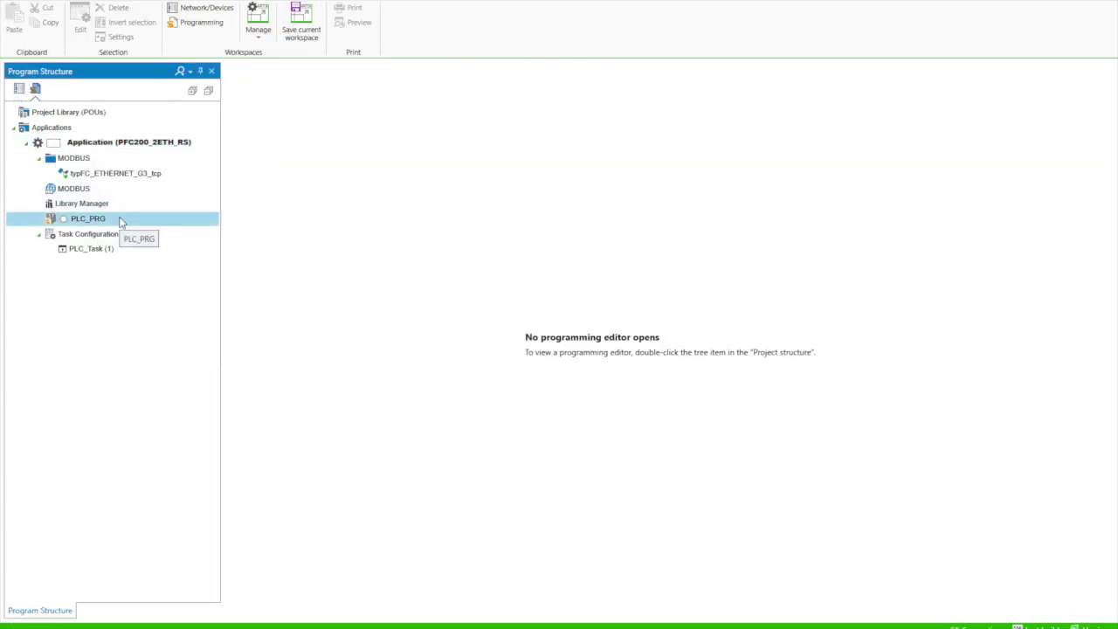
double_click(120, 220)
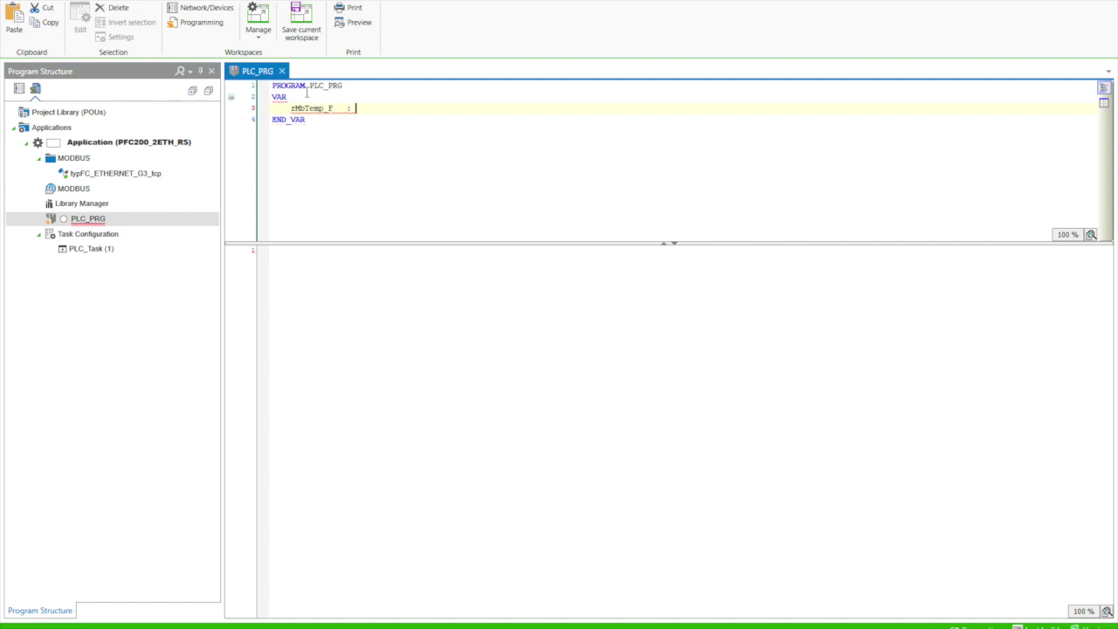
double_click(299, 107)
drag(299, 107, 332, 274)
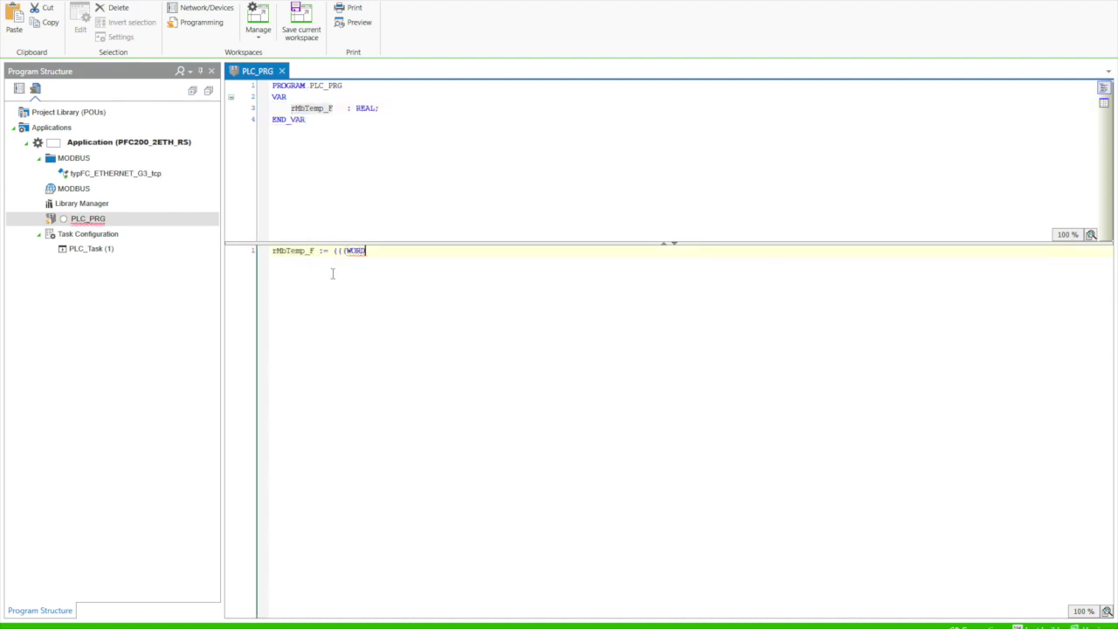
key(F2)
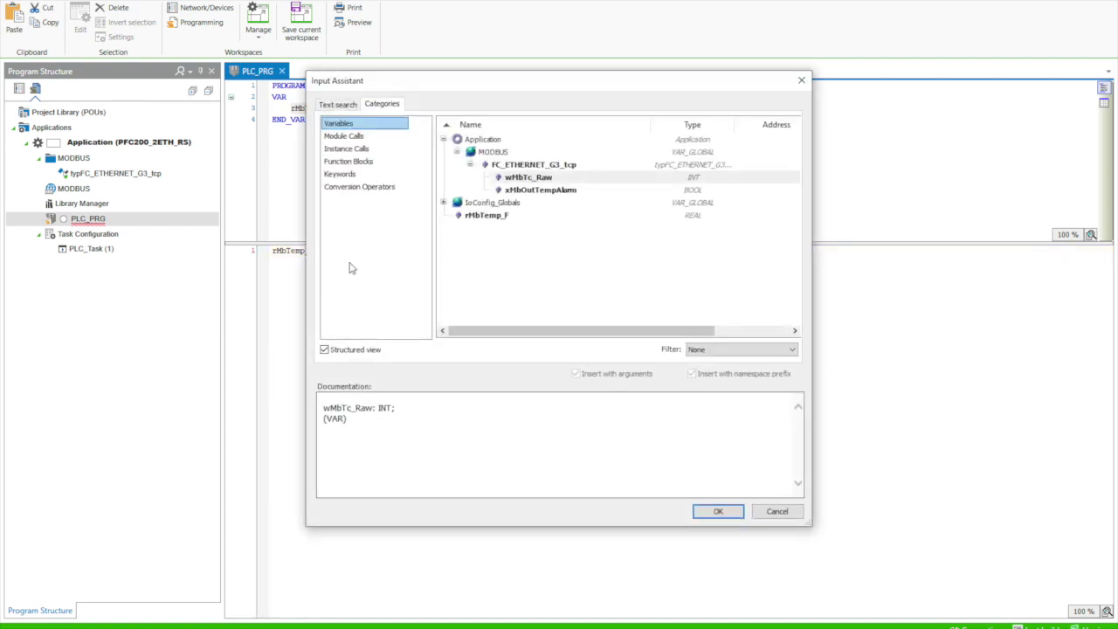
double_click(516, 177)
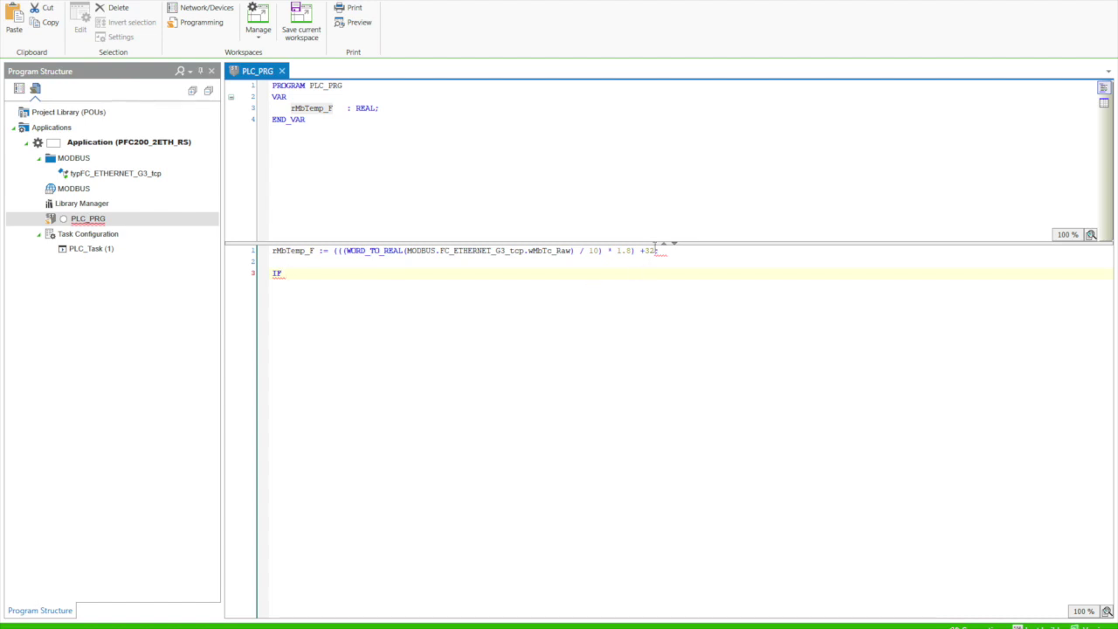
text(rMbTemp_F > 80 THEN)
Step: Set xMbOutTempAlarm := TRUE in the IF branch and add an ELSE line
key(F2)
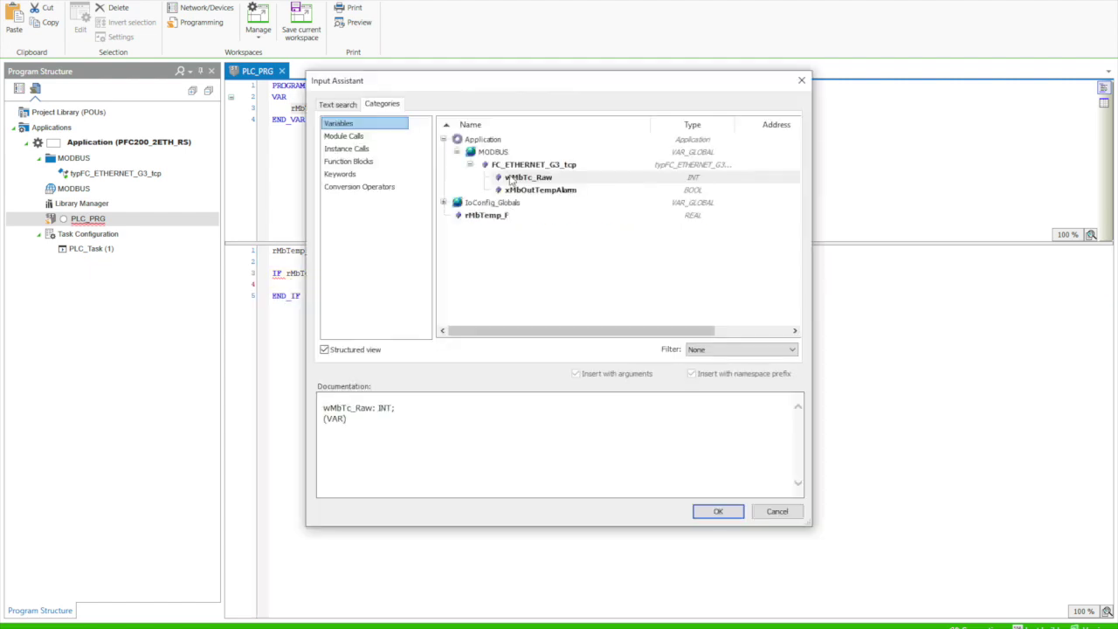
double_click(521, 186)
text(:= TRUE;)
key(Return)
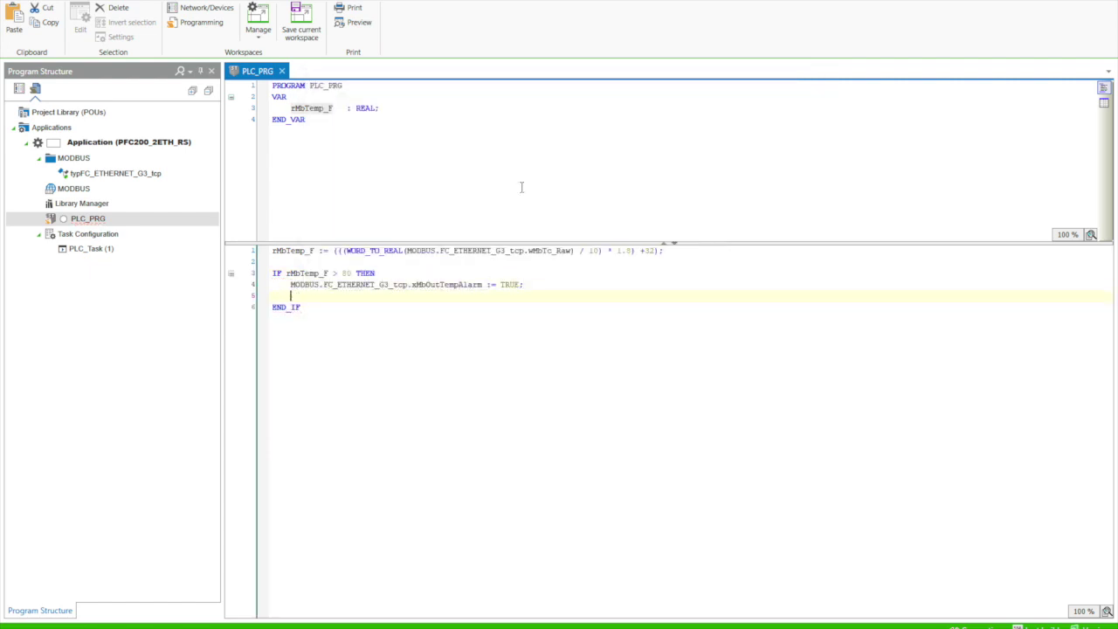
text(ELSE)
key(Return)
Step: Copy the xMbOutTempAlarm assignment under ELSE to make it the FALSE branch
drag(529, 286, 291, 287)
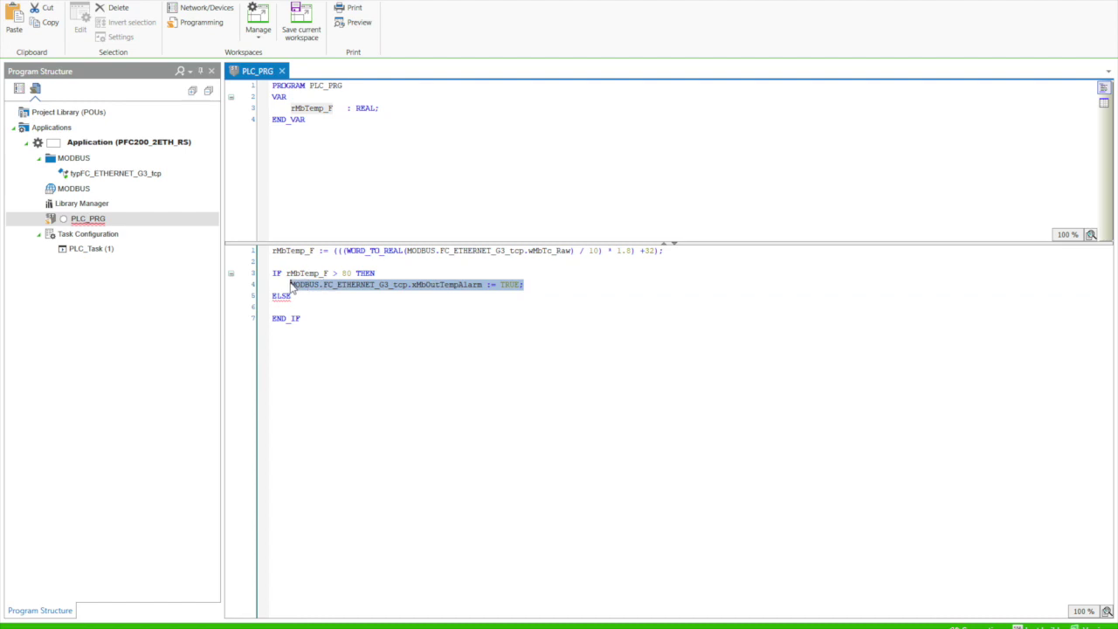
key(ctrl+c)
click(295, 308)
key(ctrl+v)
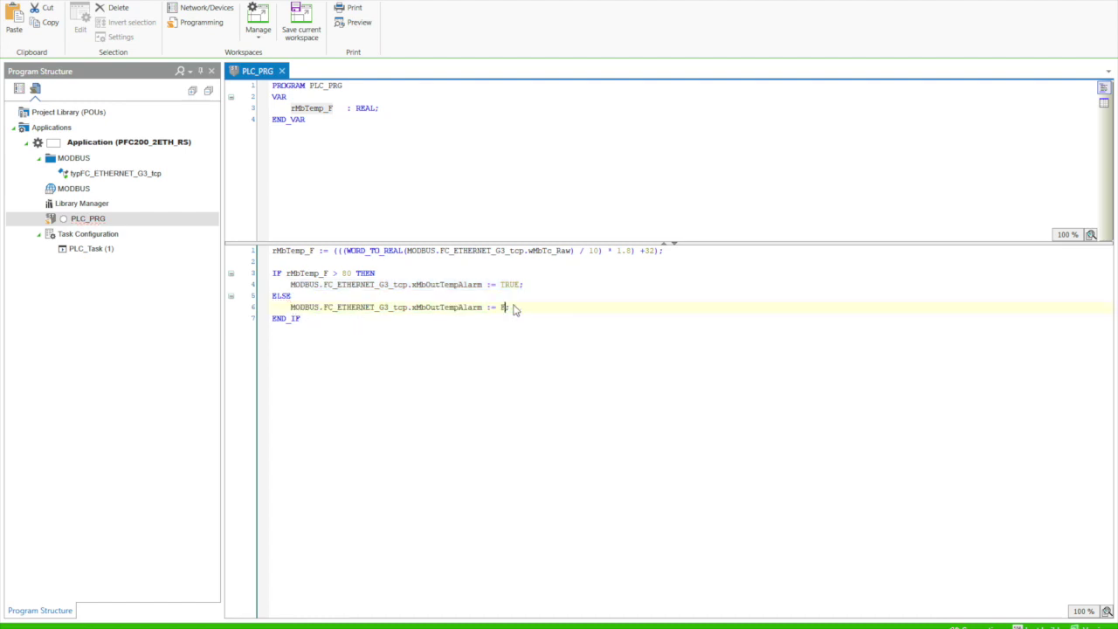
text(;)
click(507, 307)
Step: Finish the FALSE value, compile, then log on to the PFC200 and download the application
text(AL)
click(383, 22)
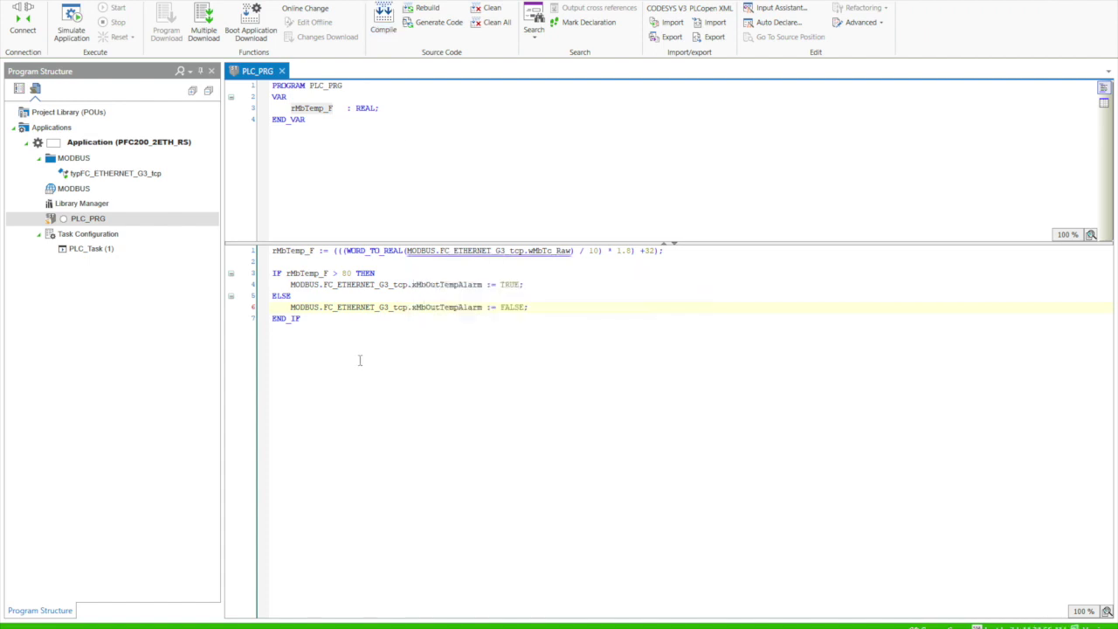
click(22, 22)
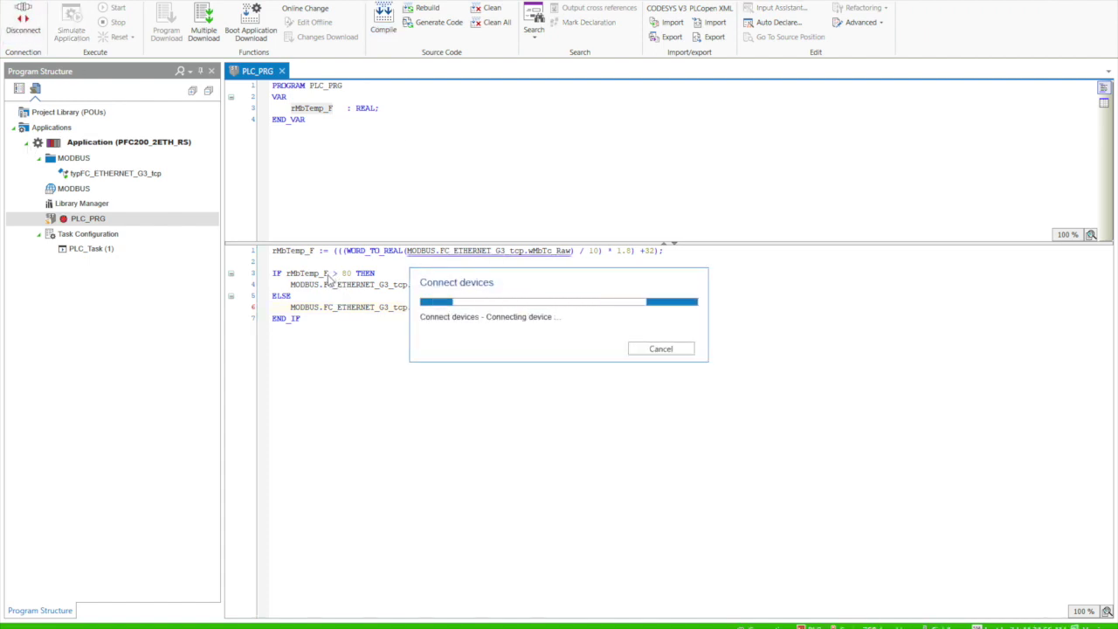
text(admin)
key(Tab)
key(Return)
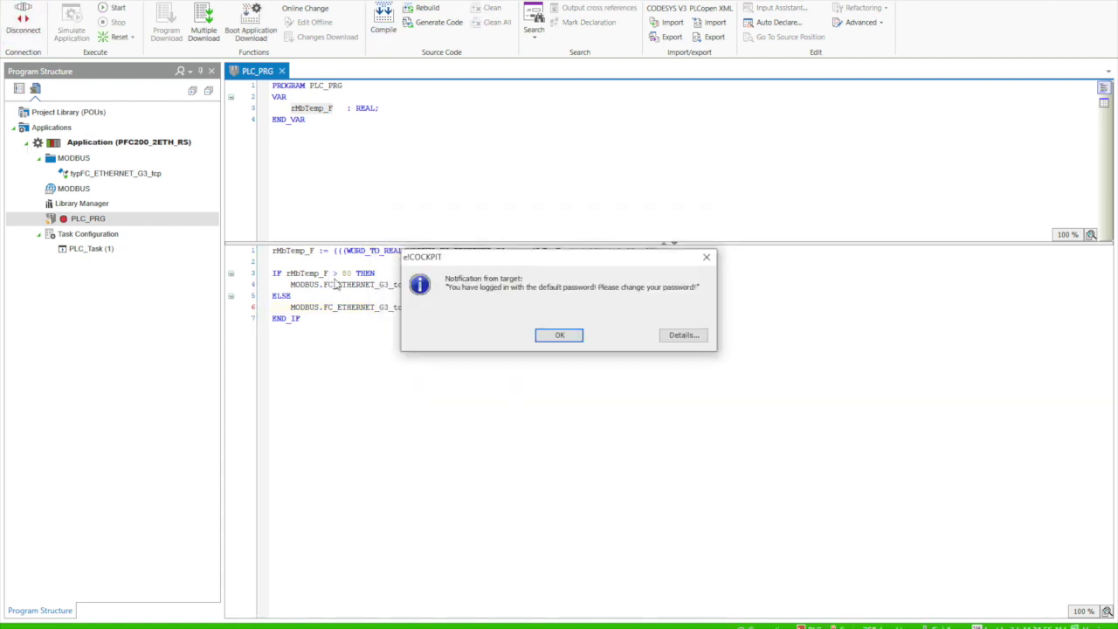
key(Return)
key(Return)
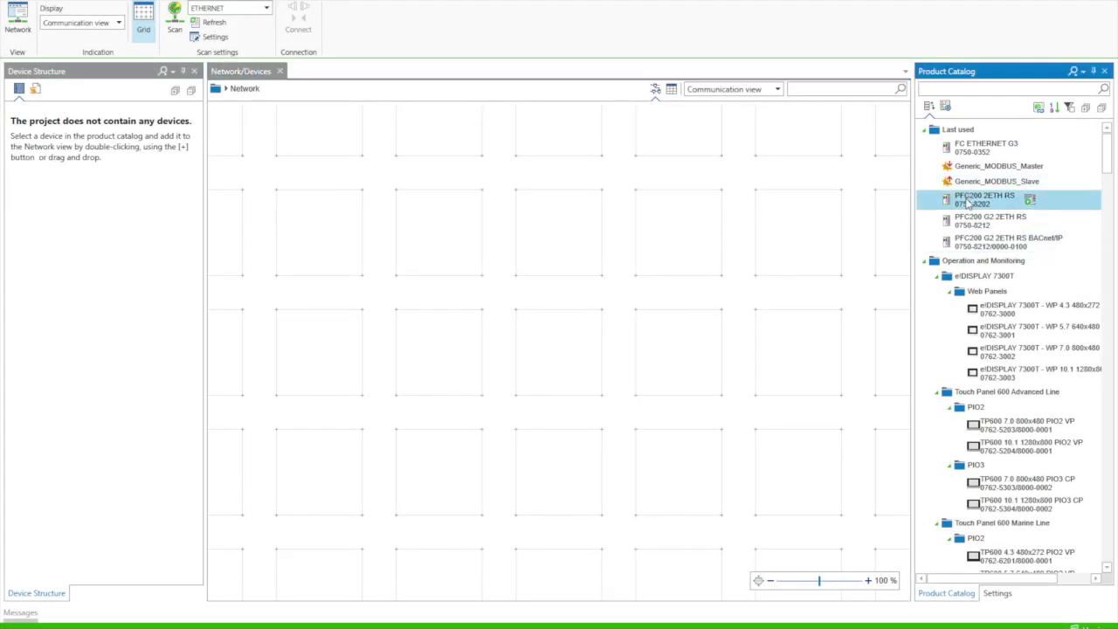
Step: Set the controller's IP address to 10.6.10.167
click(997, 593)
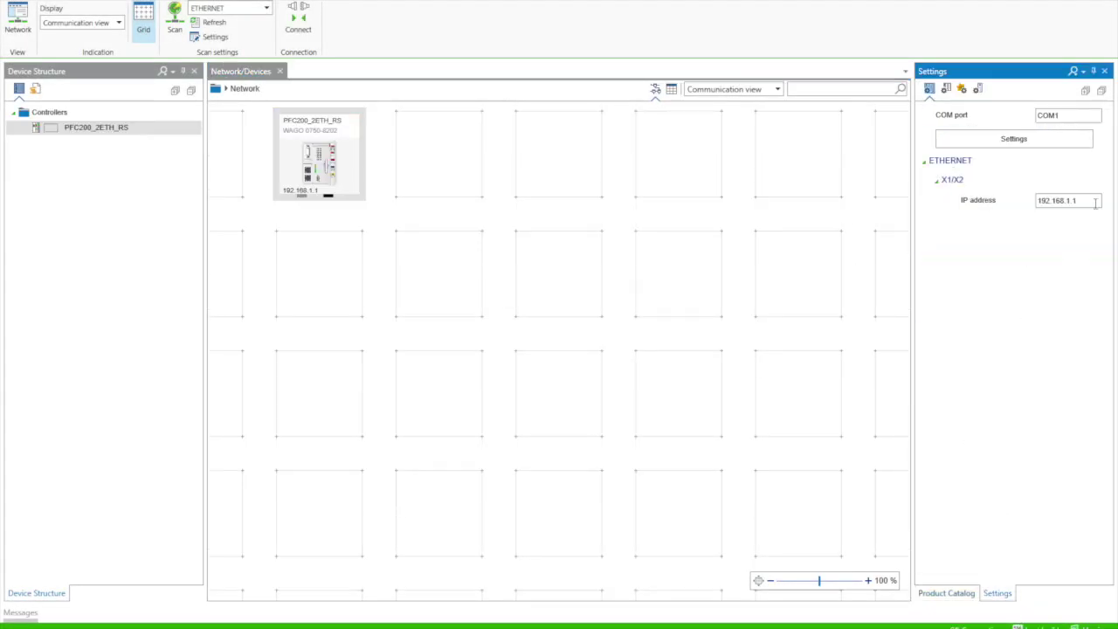
click(1068, 200)
text(10.6.10.167)
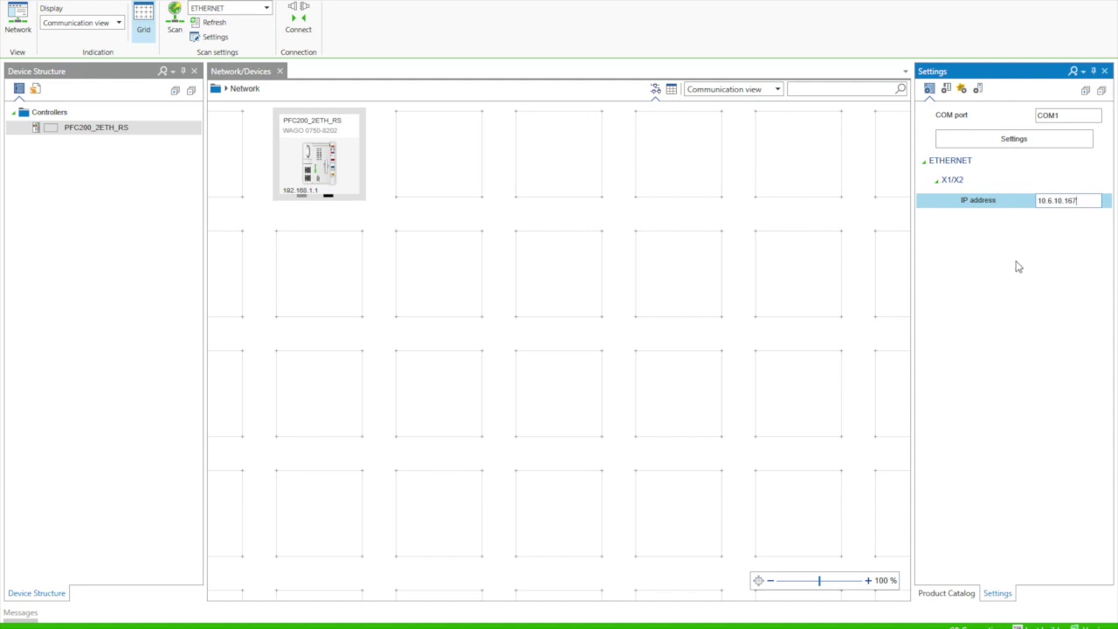
click(894, 247)
Step: Add a Generic_MODBUS_Slave beside the controller and give it a 10.6.10.x address
click(946, 593)
click(996, 181)
drag(996, 181, 467, 189)
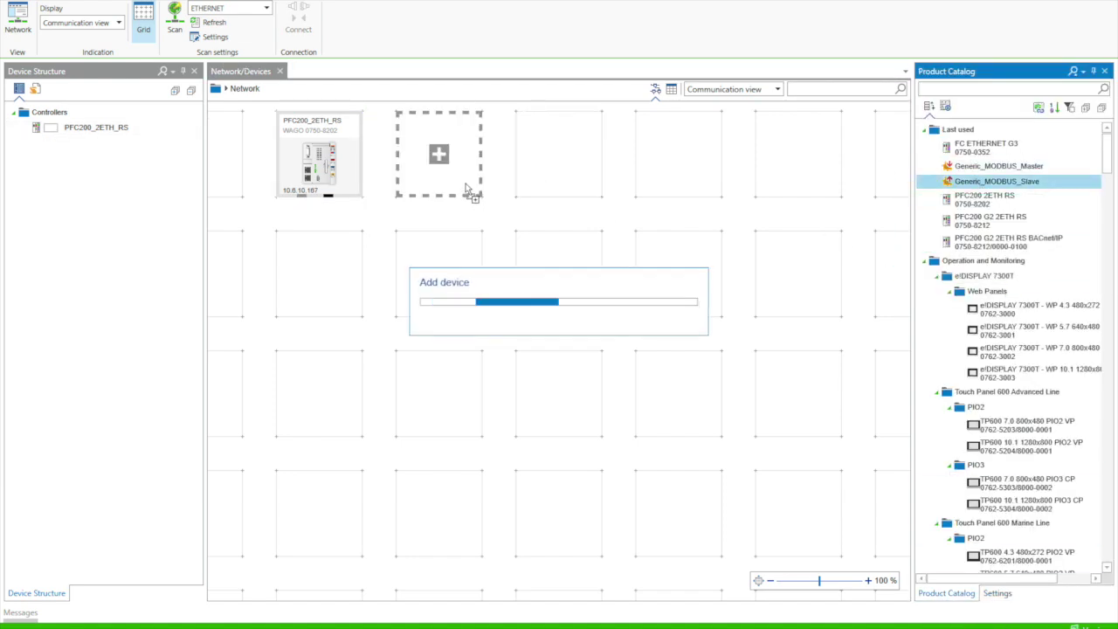
click(997, 593)
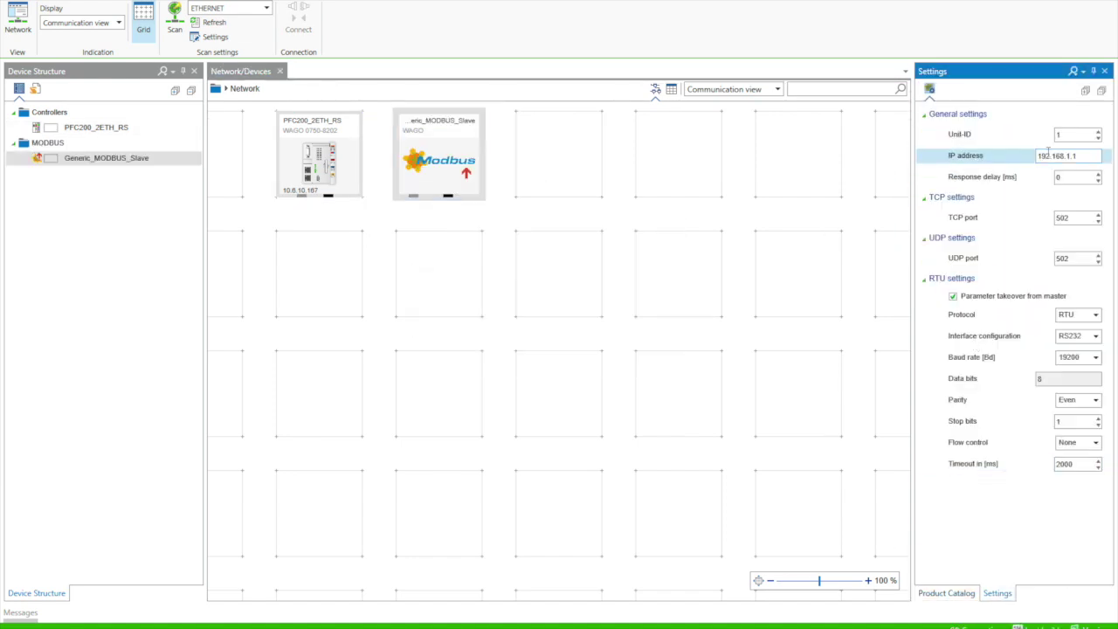
click(942, 158)
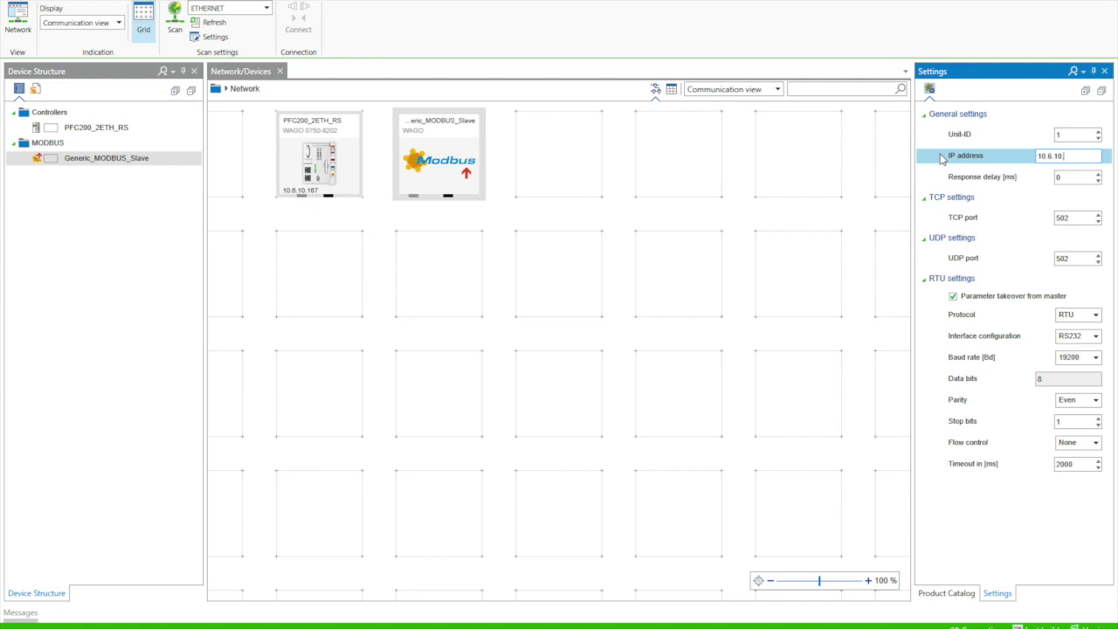
click(778, 165)
Step: Add generic data point wMbTc_Raw reading register 0, with writing disabled
double_click(444, 175)
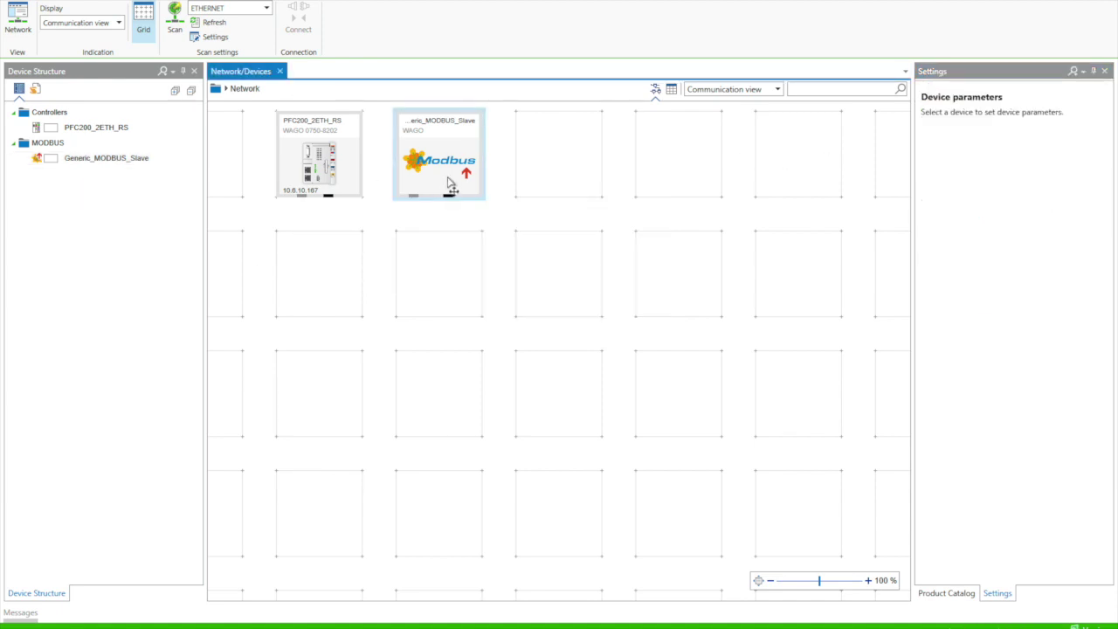
click(280, 165)
click(285, 182)
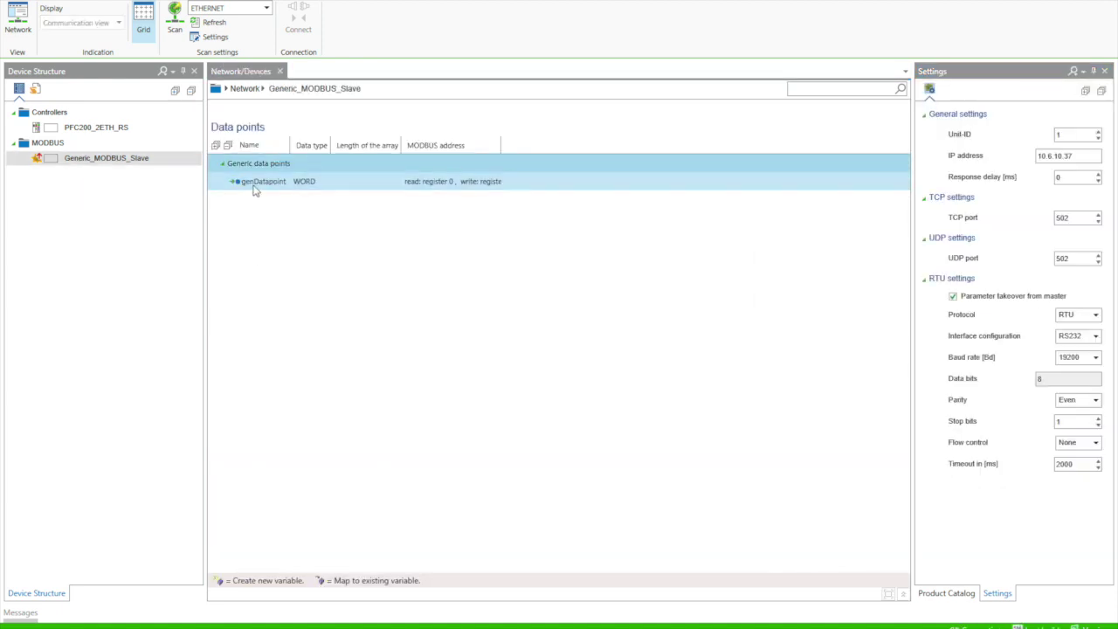
click(258, 181)
text(wMbTc_Raw)
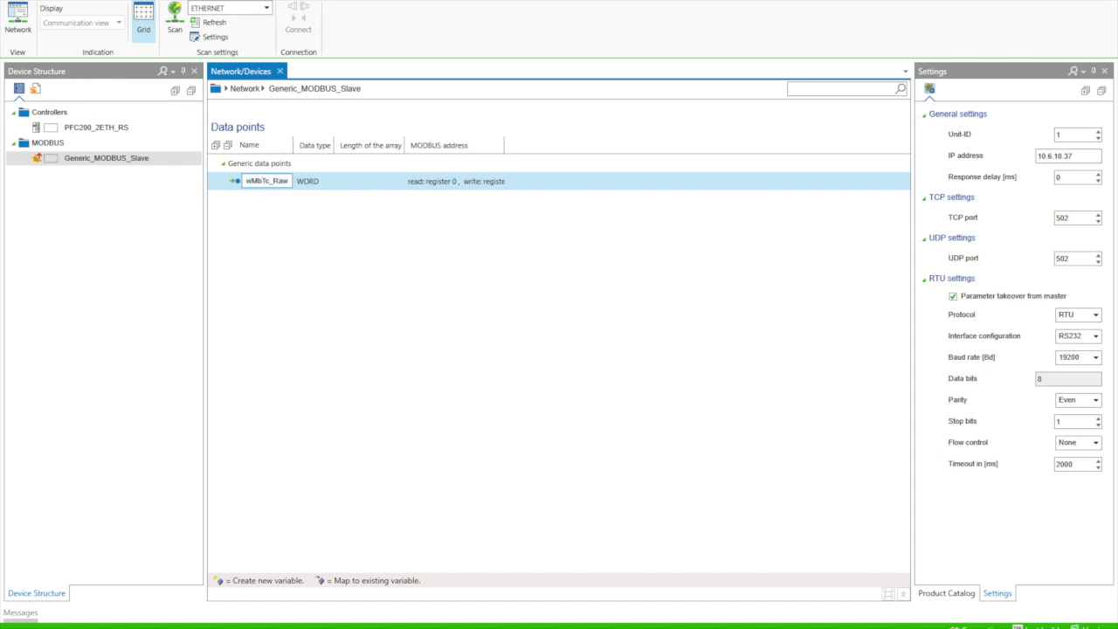
key(Return)
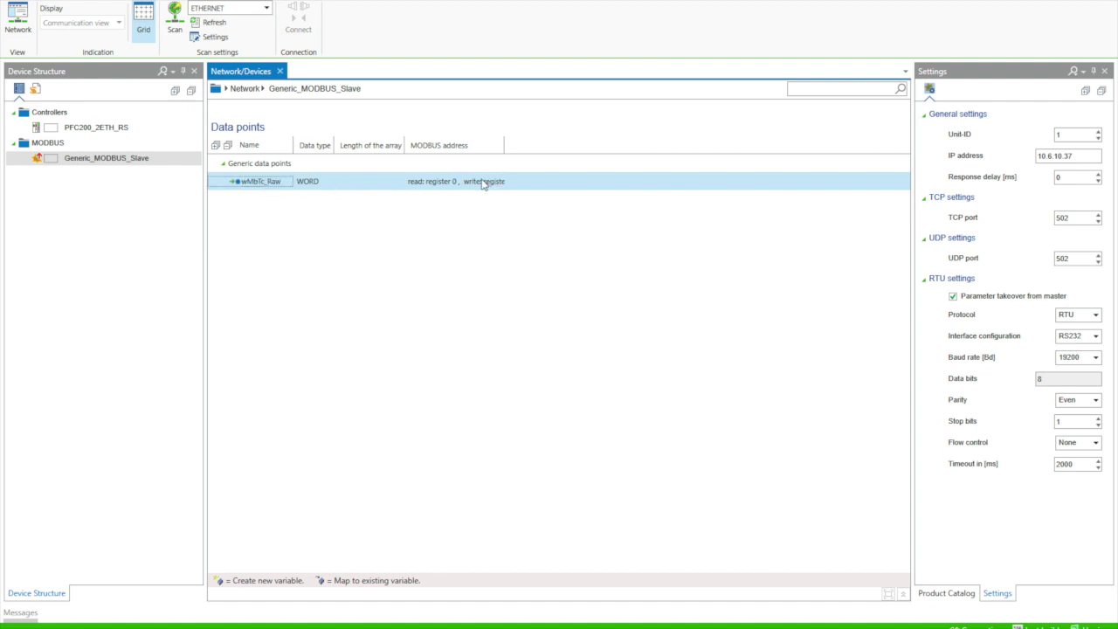
double_click(486, 183)
click(672, 311)
click(550, 396)
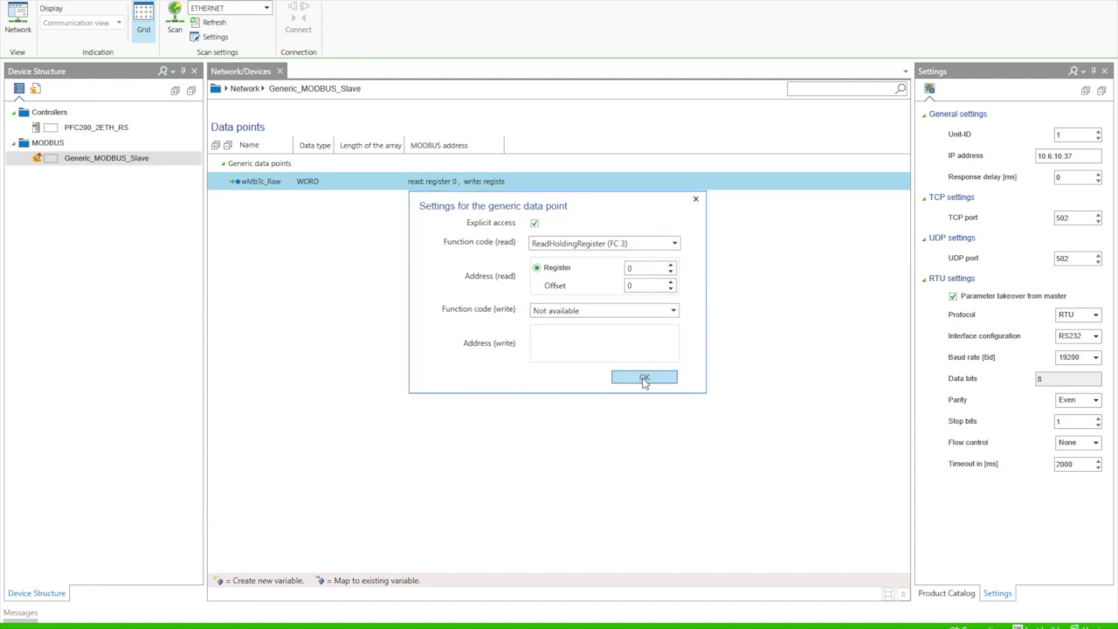
click(643, 377)
Step: Add a second generic data point named xMbTempAlarm with data type BOOL
click(253, 165)
click(257, 194)
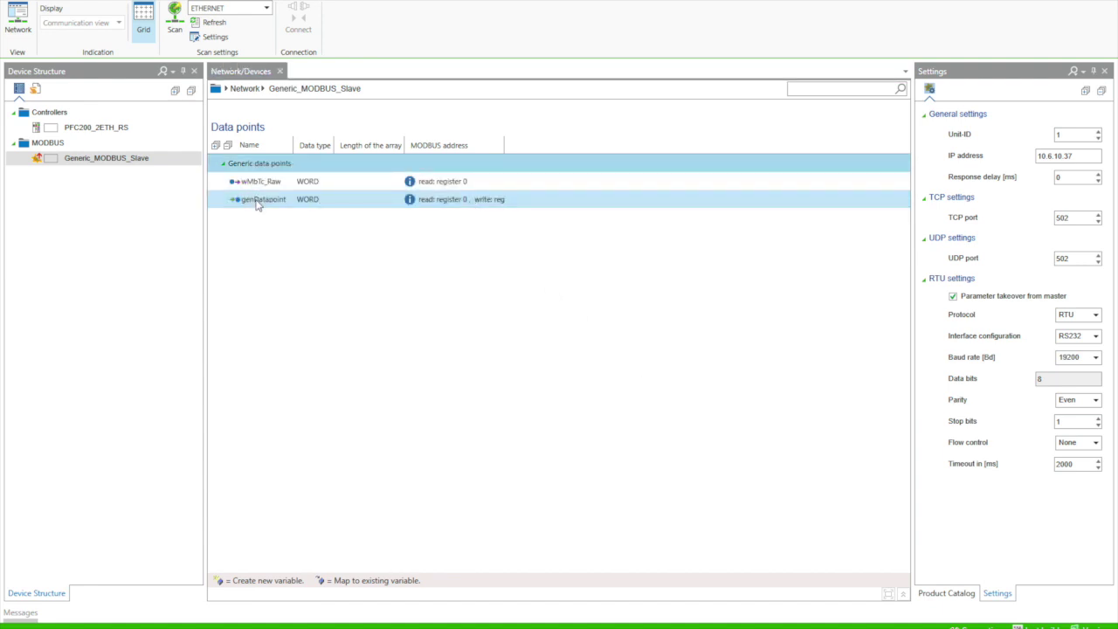
click(256, 200)
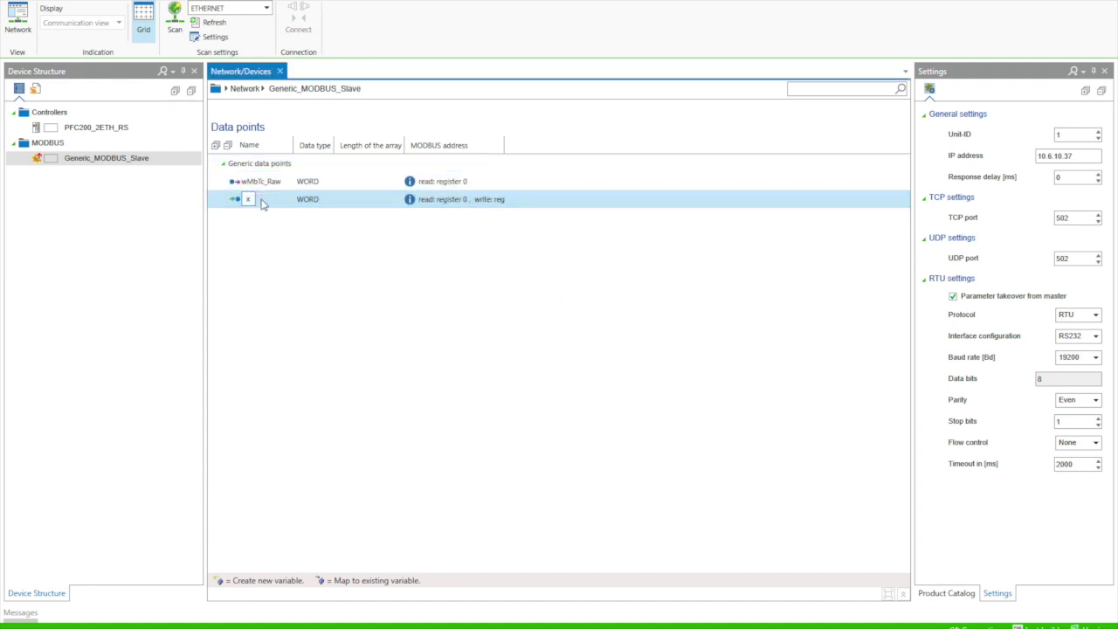
text(xMbTempAlarm)
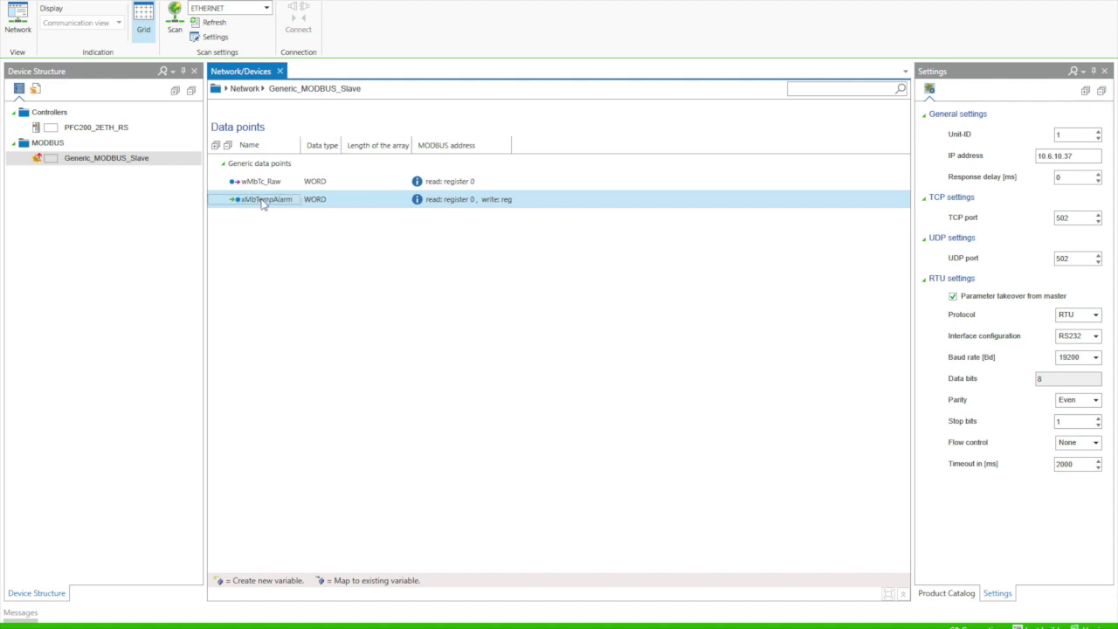
click(322, 201)
click(345, 199)
scroll(341, 289, down, 3)
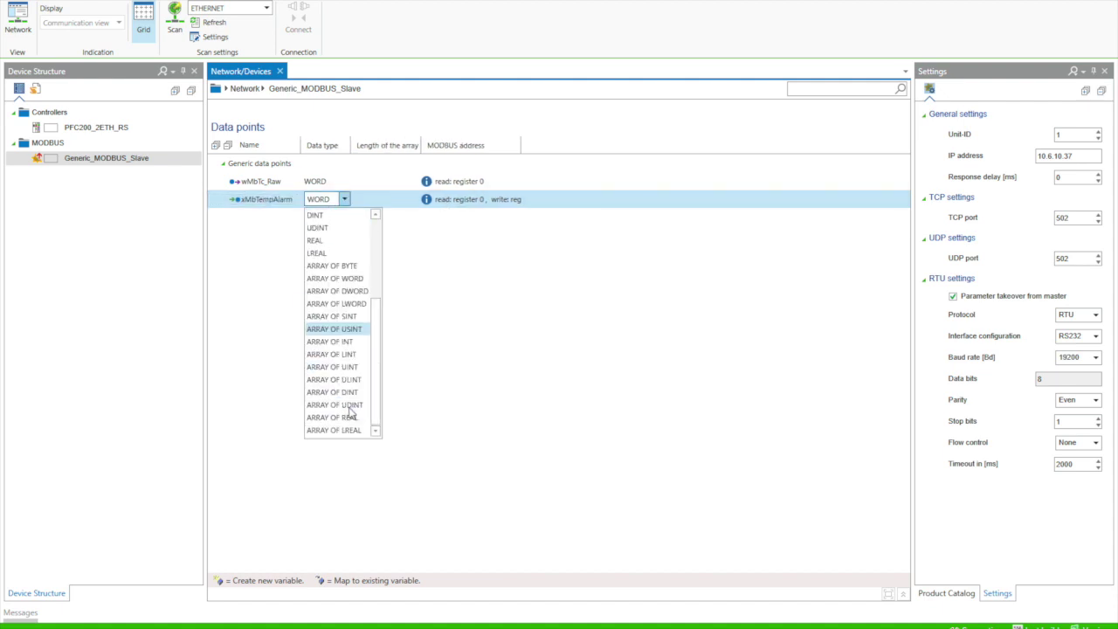
scroll(344, 232, up, 3)
click(339, 216)
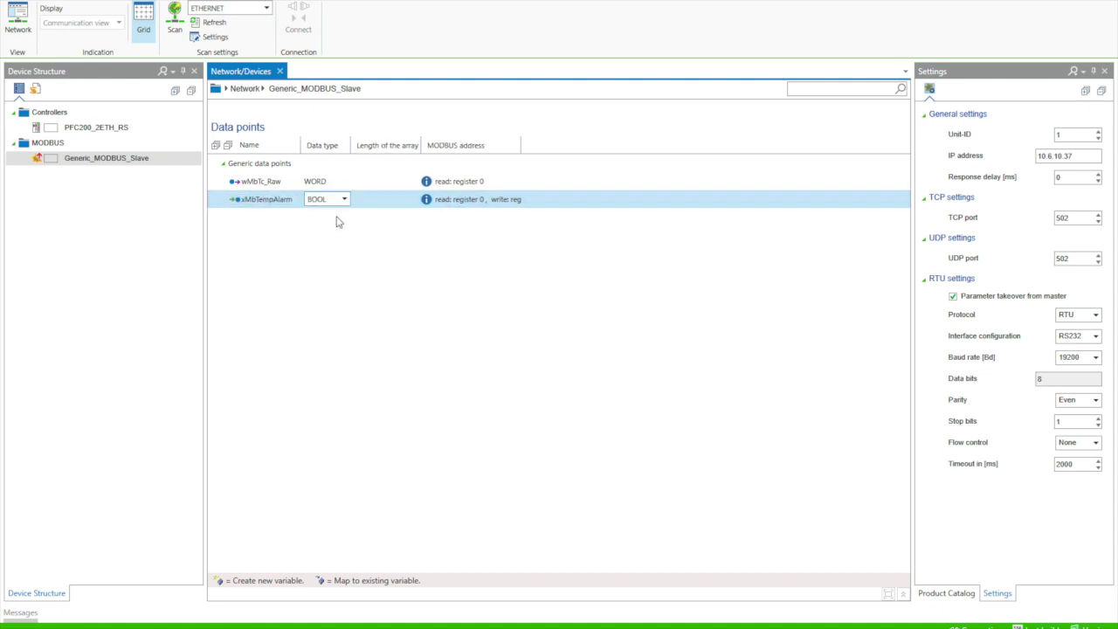
Step: Make xMbTempAlarm write-only as a single coil at address 512
click(459, 201)
click(581, 244)
click(557, 340)
click(566, 311)
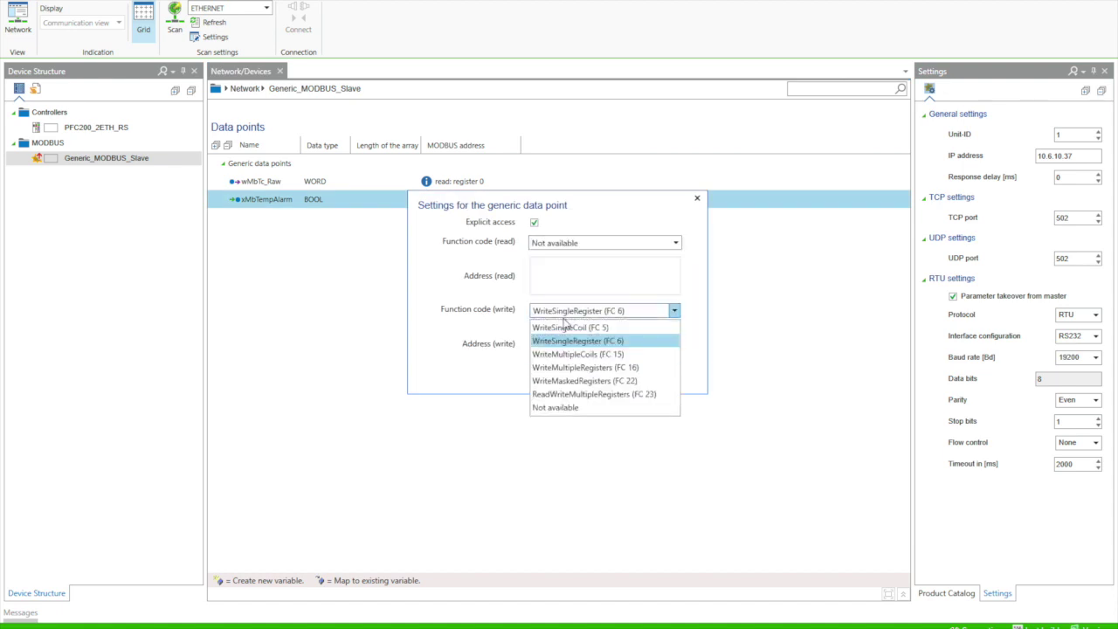
click(564, 327)
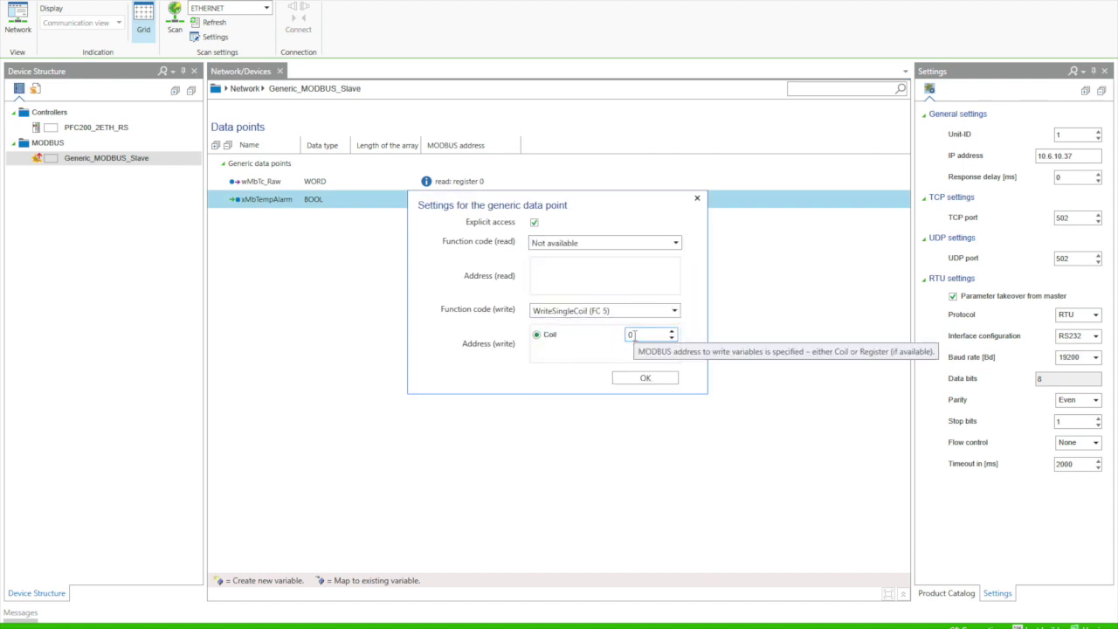
click(635, 336)
click(647, 381)
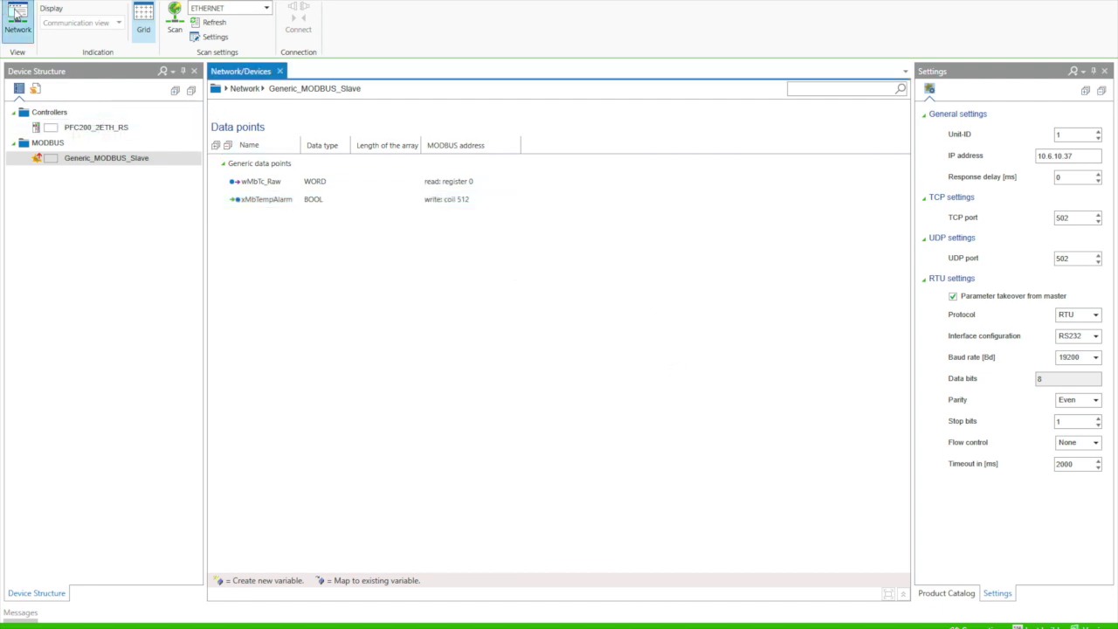
click(17, 22)
Step: Connect the PFC200 to the Modbus slave, map its generic data points as variables, and open PLC_PRG
drag(302, 199, 414, 204)
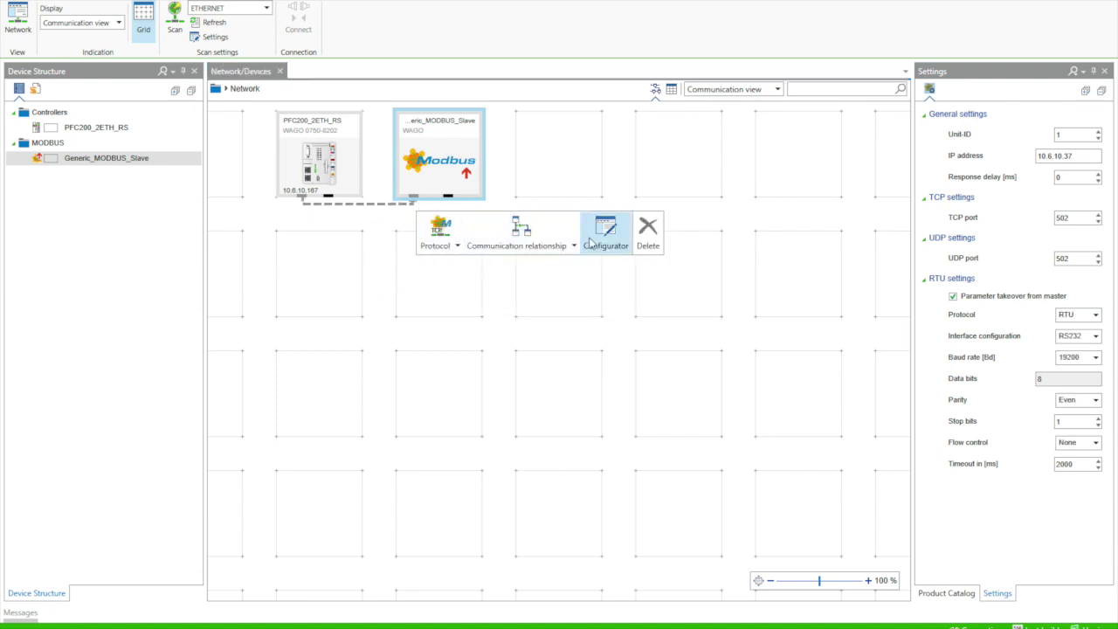
click(605, 232)
click(594, 214)
drag(629, 214, 370, 217)
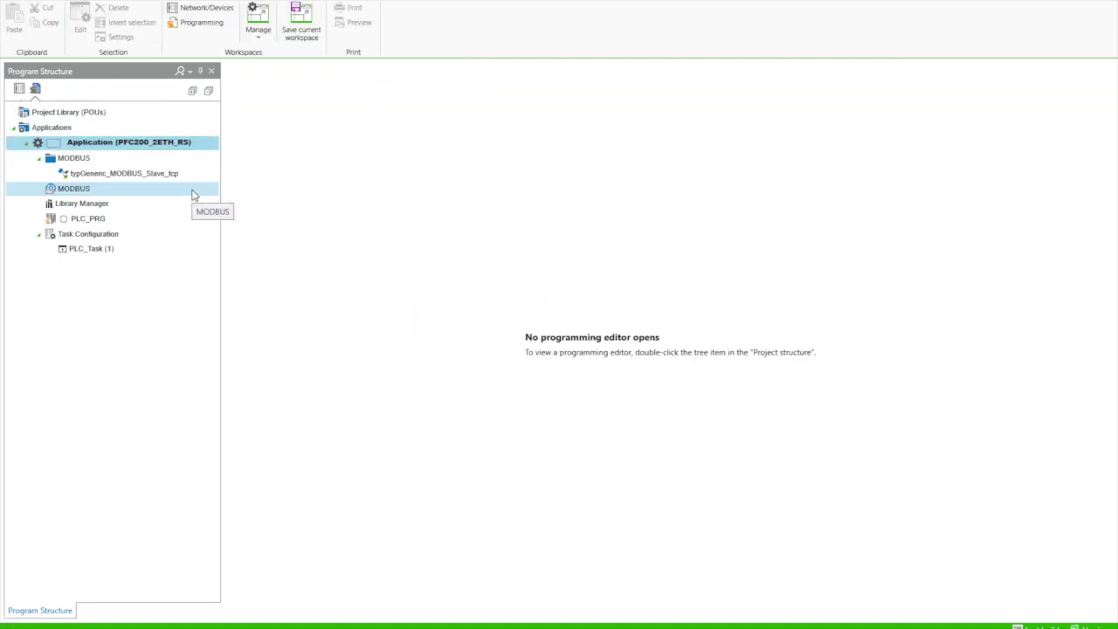
double_click(69, 219)
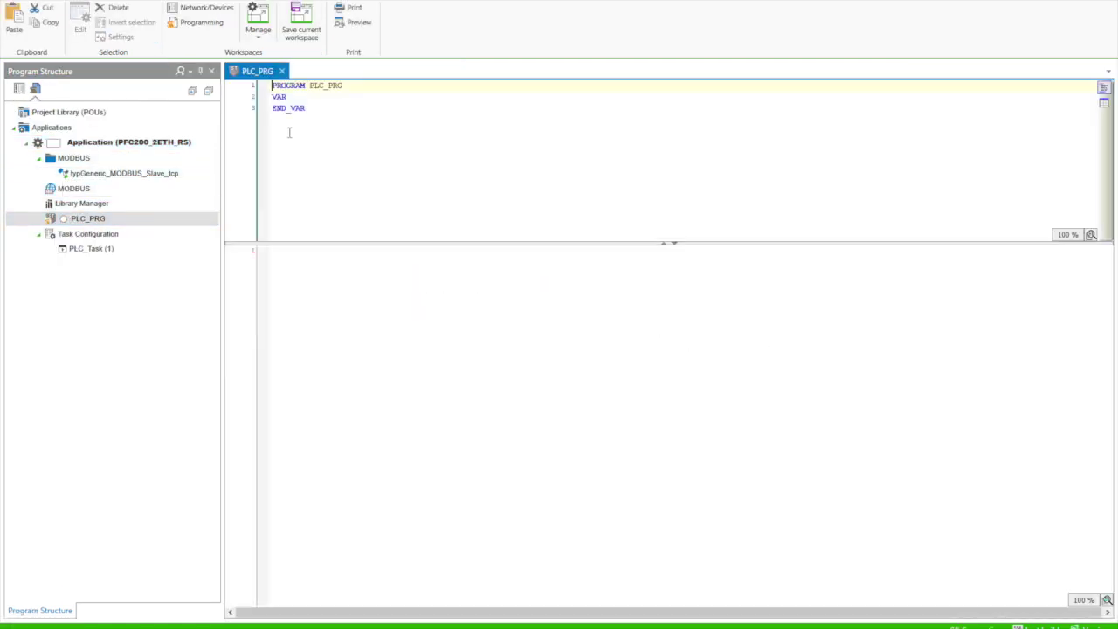
Step: Write the rMbTemp_F := (wMbTc_Raw) conversion line
click(299, 249)
text(rMbTemp_F := (((WORD_TO_REAL)
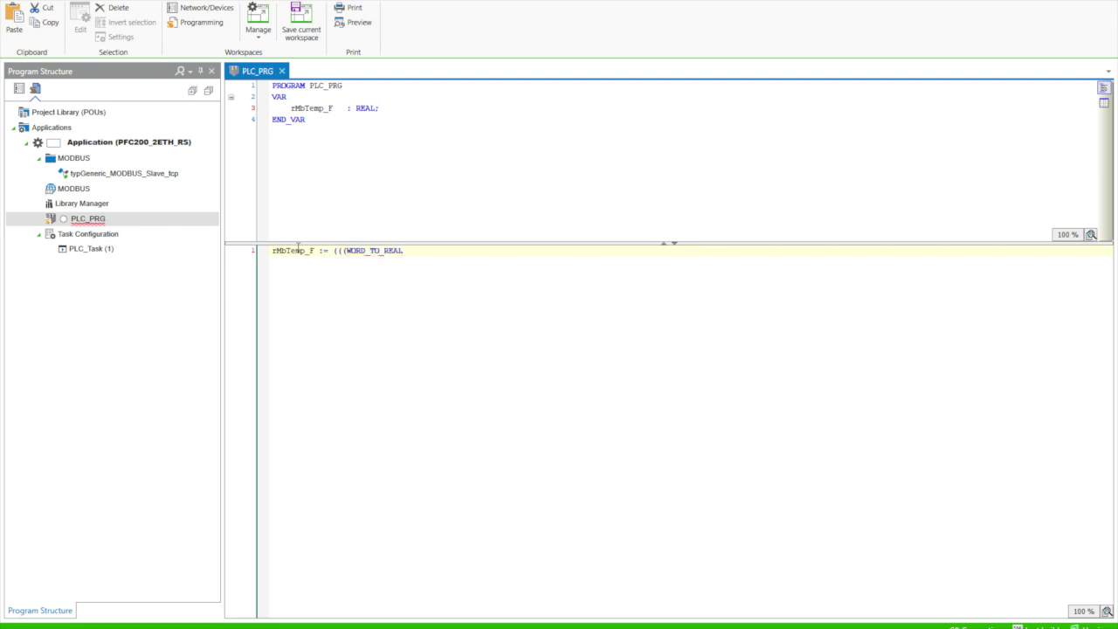
text(()
key(F2)
double_click(511, 174)
text() / 10) * 1.8) + 32))
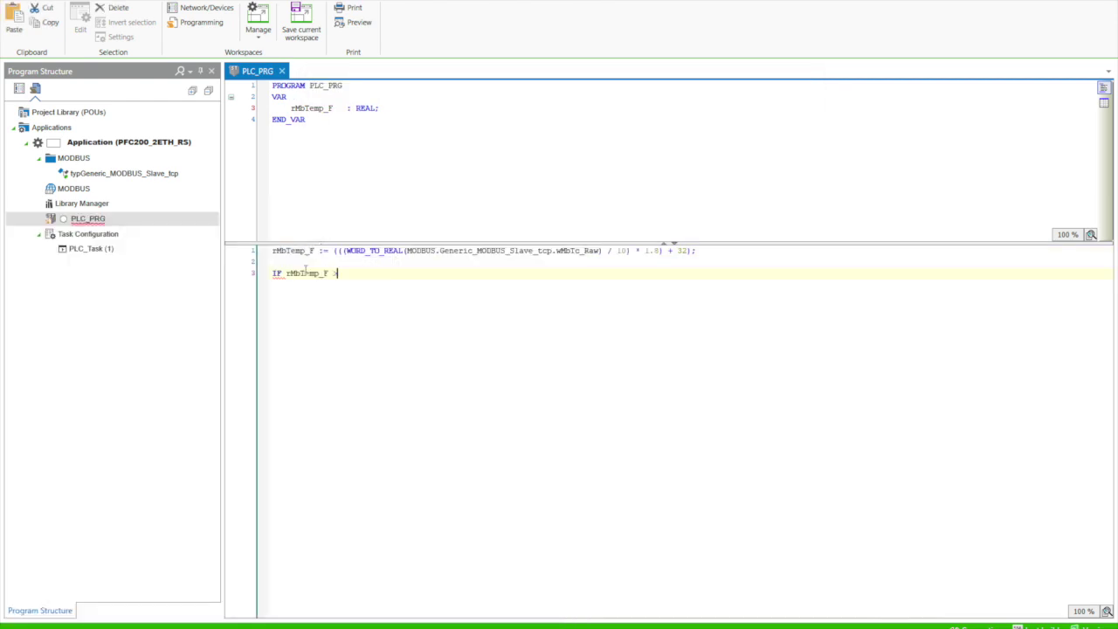
Step: Set xMbTempAlarm := TRUE in the IF branch and start the ELSE branch
key(F2)
double_click(528, 192)
text(:= TRUE;)
key(Return)
text(ELSE)
key(Return)
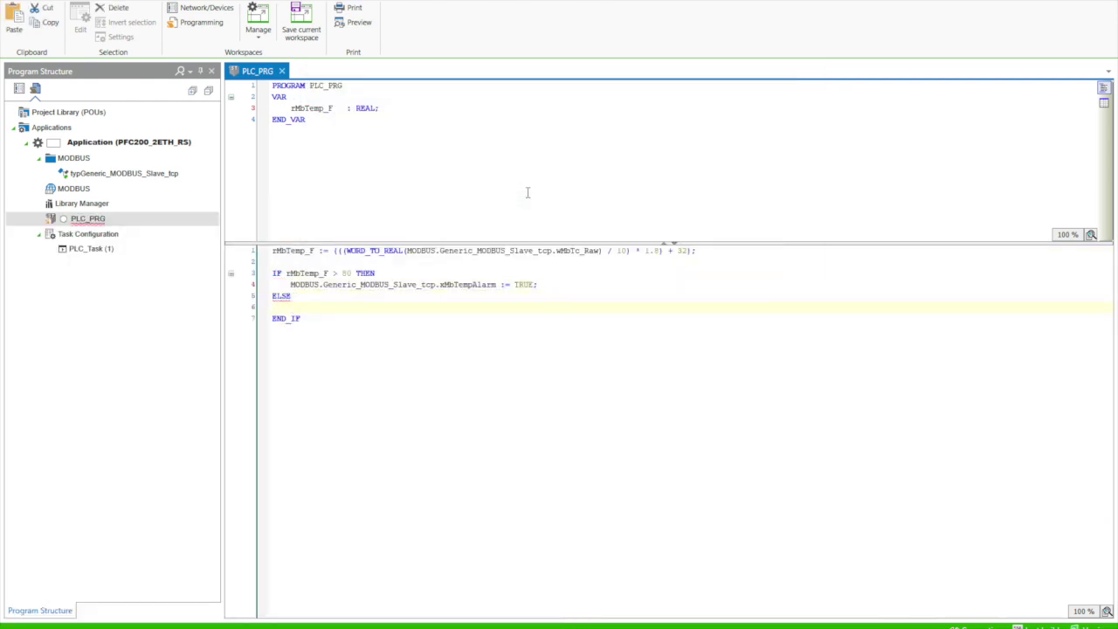
key(Tab)
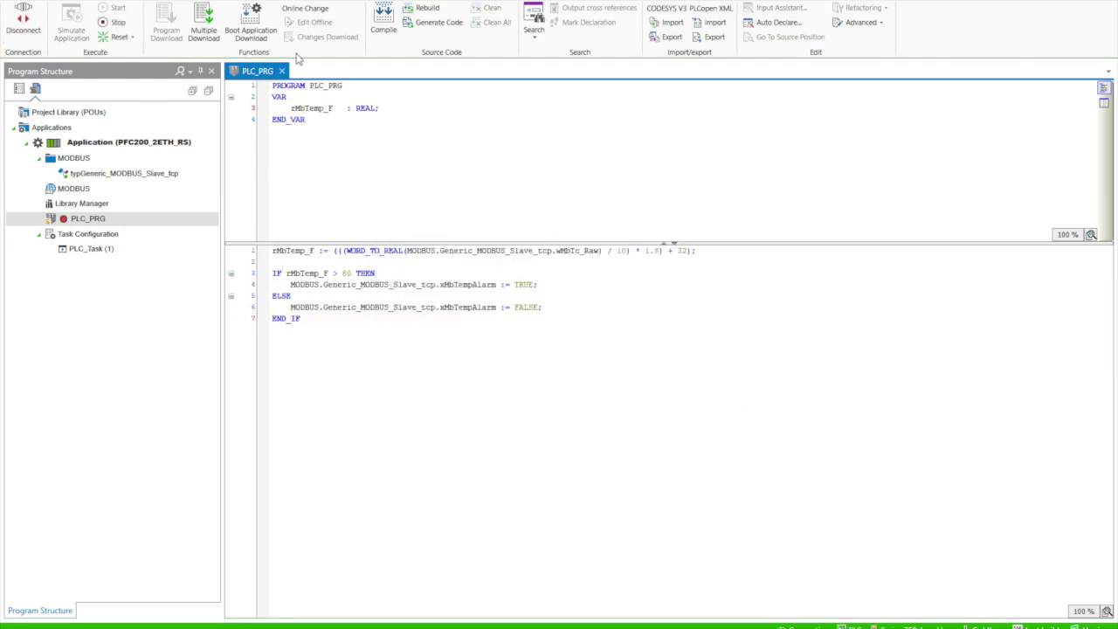